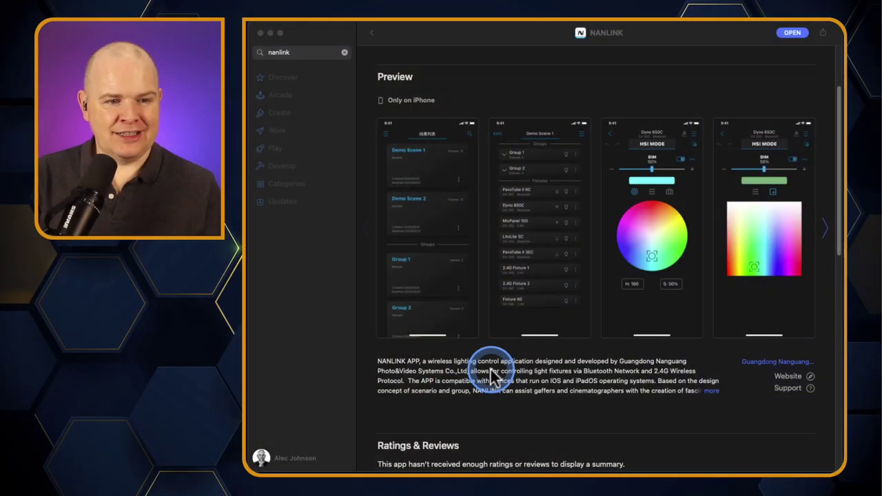
click(519, 186)
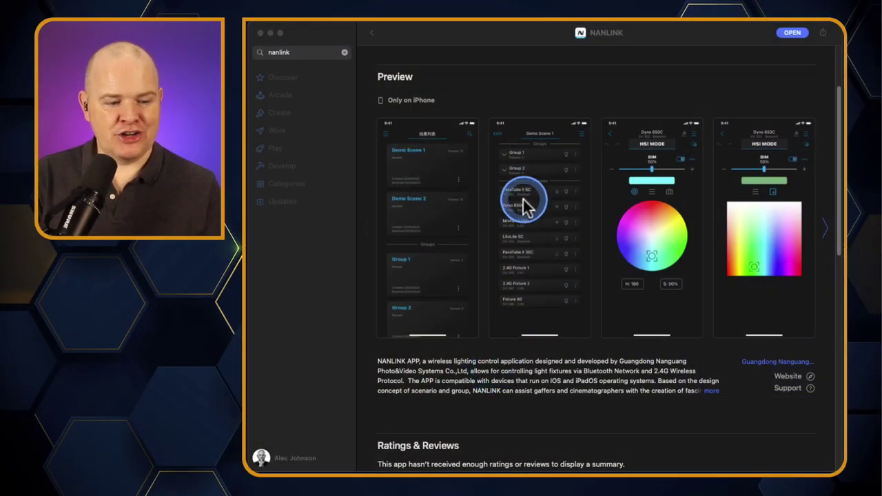
scroll(519, 186, up, 5)
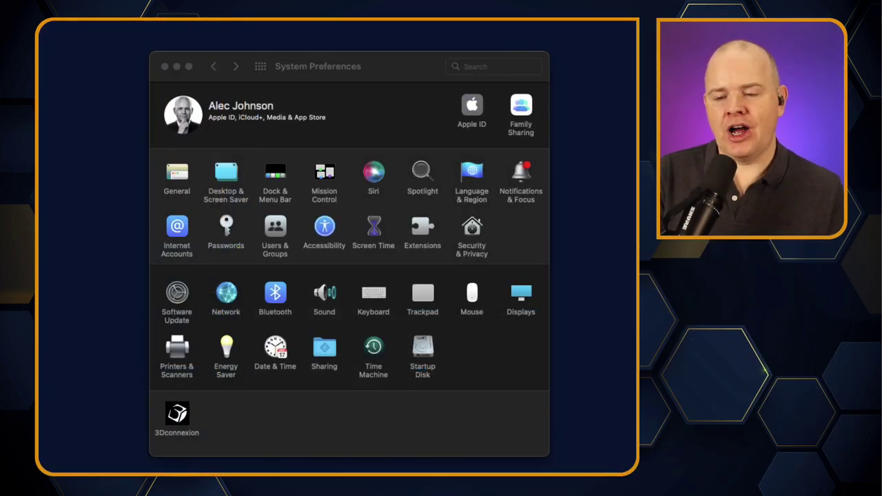
Open Security & Privacy in System Preferences and view the apps allowed to use Bluetooth.
click(472, 231)
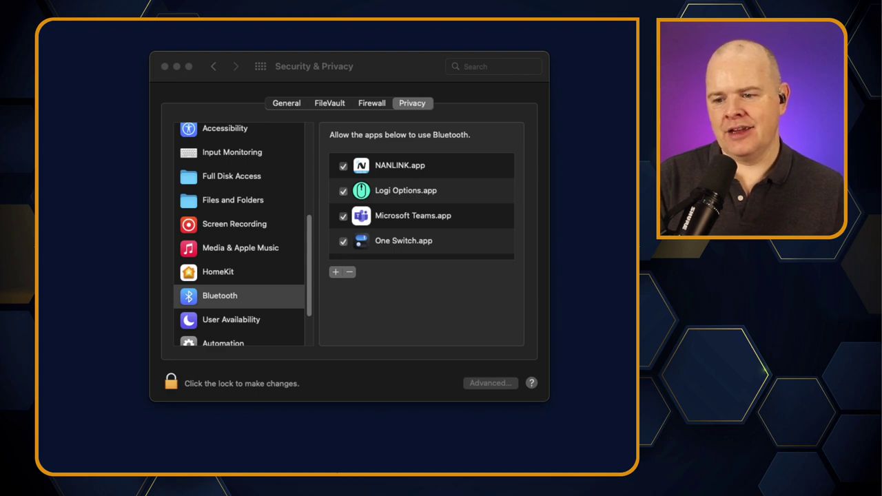
Bring the NANLINK window into view and clear the Security & Privacy window off the screen.
drag(637, 89, 453, 74)
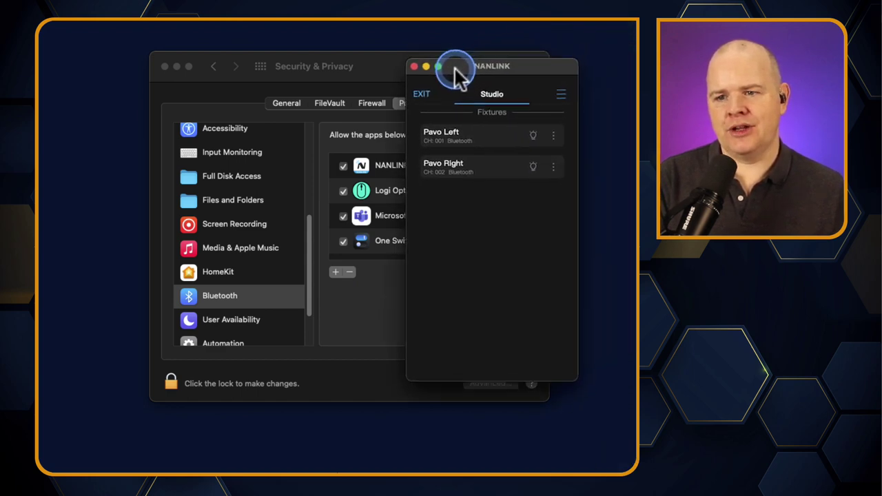
drag(370, 75, 232, 83)
click(57, 75)
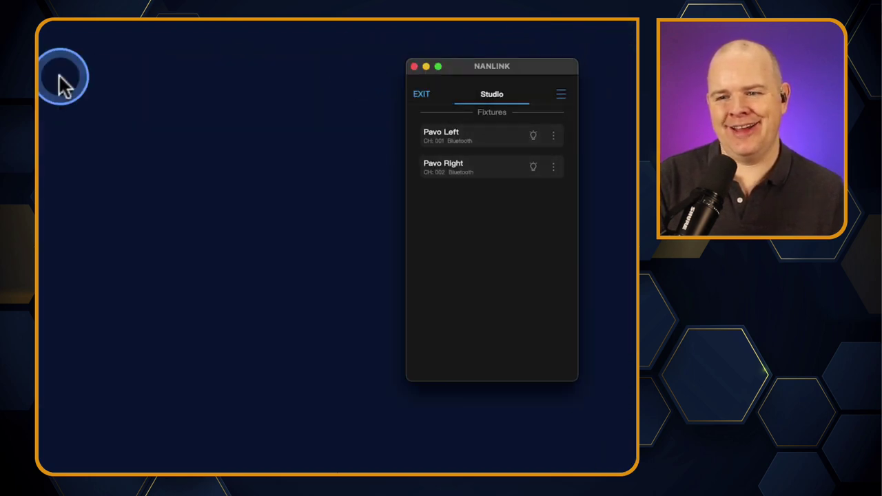
drag(435, 64, 370, 74)
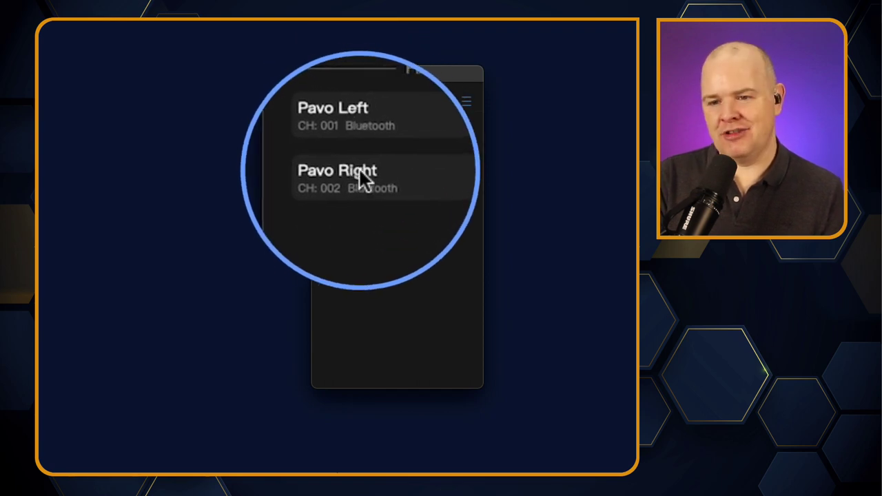
Test the Pavo Left and Pavo Right fixtures in NANLINK by switching them off and on.
click(439, 142)
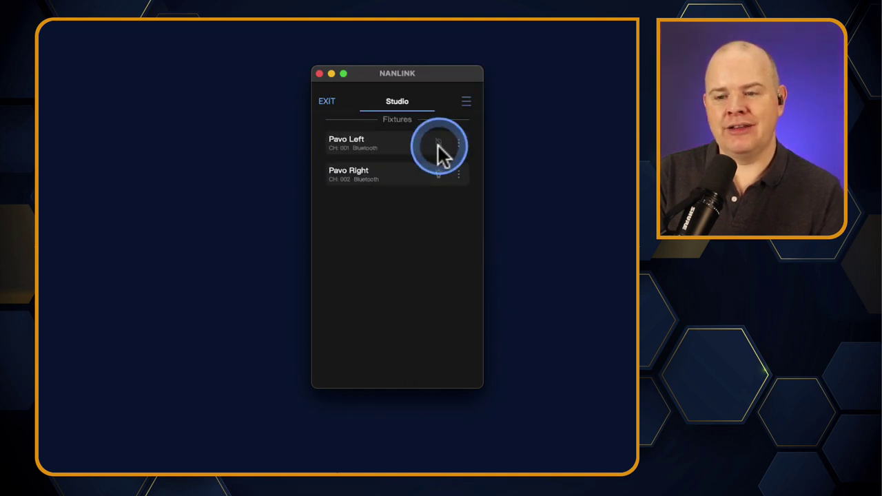
click(439, 174)
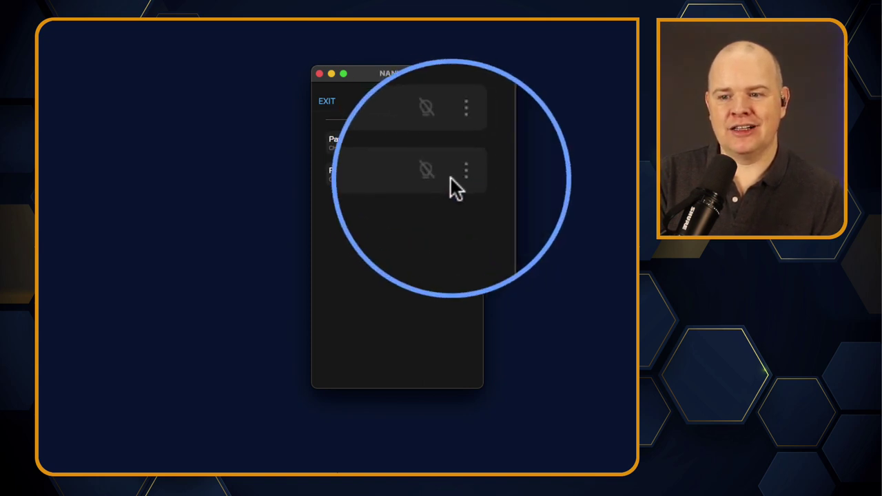
click(437, 174)
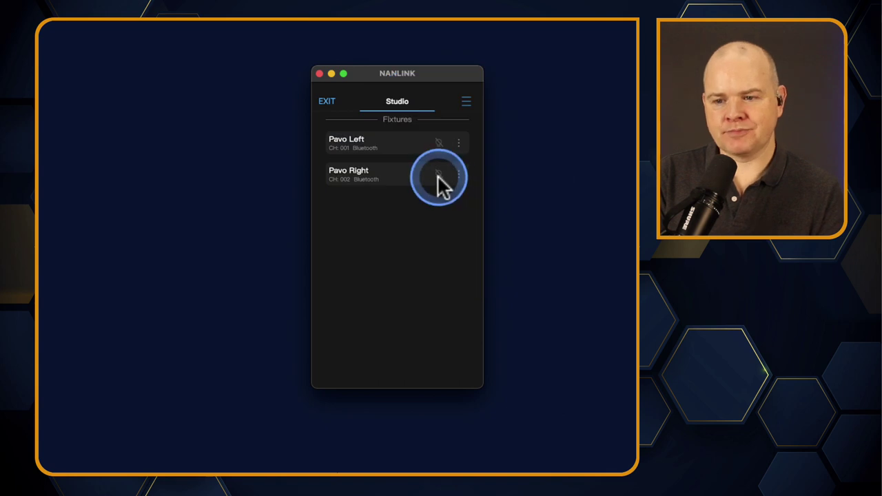
click(434, 146)
click(439, 174)
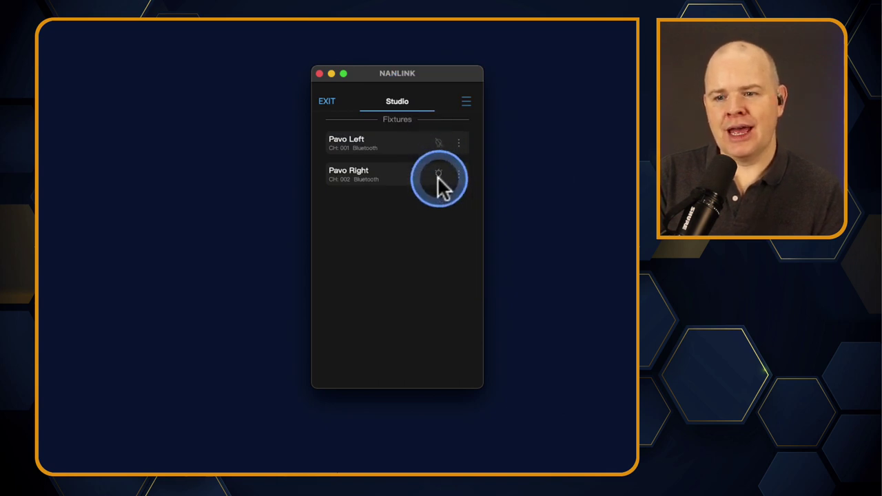
click(439, 143)
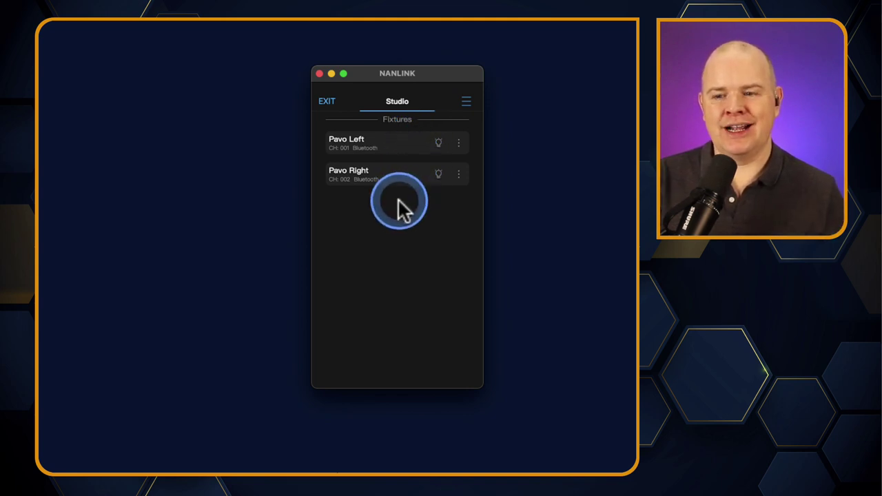
click(436, 144)
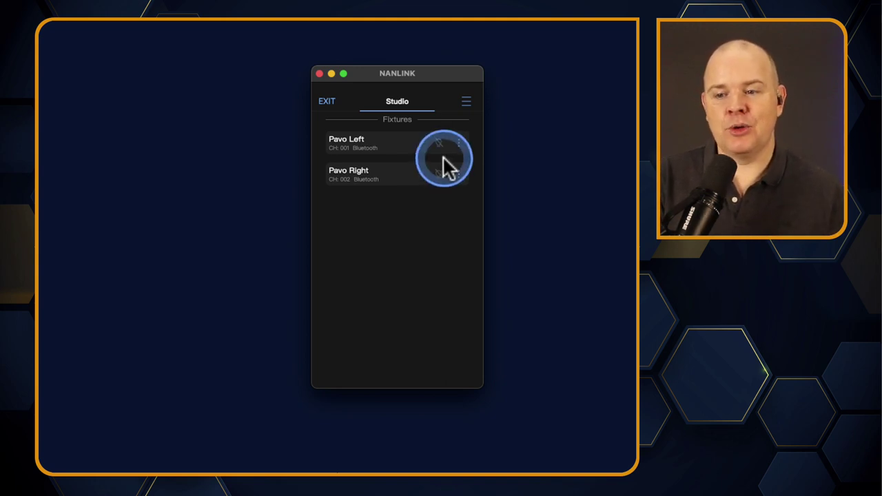
click(439, 144)
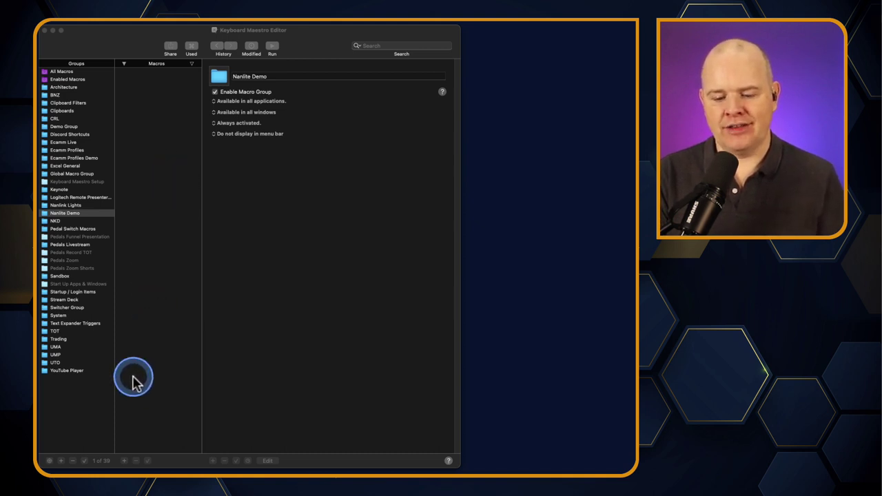
In Keyboard Maestro, add a macro named Nanlink to the Nanlite Demo group and place the NANLINK window beside the editor.
click(123, 462)
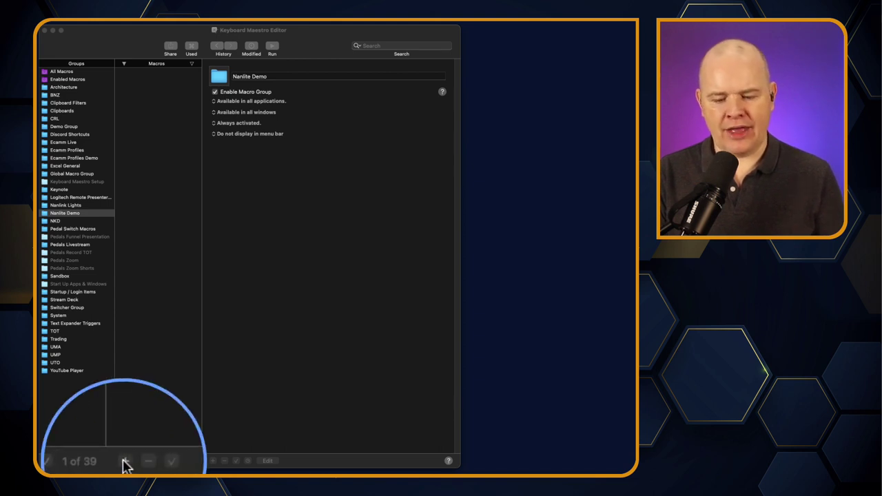
click(123, 462)
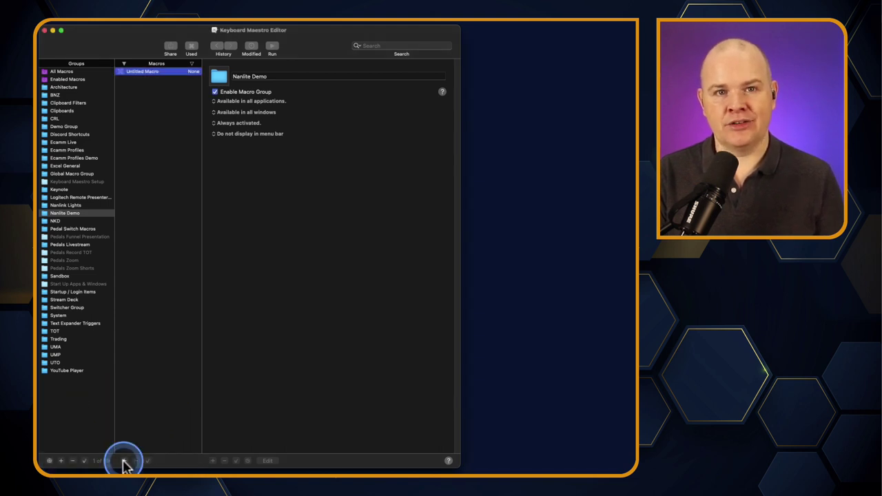
text(Nanlink)
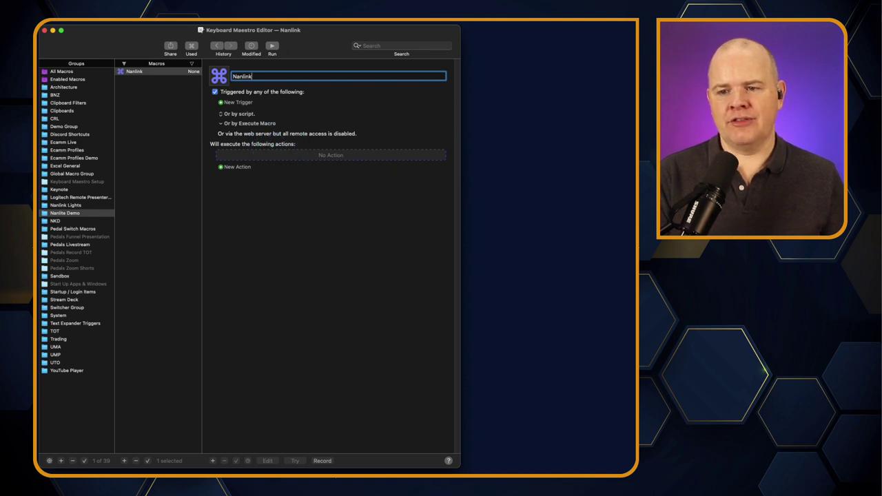
drag(476, 22, 529, 97)
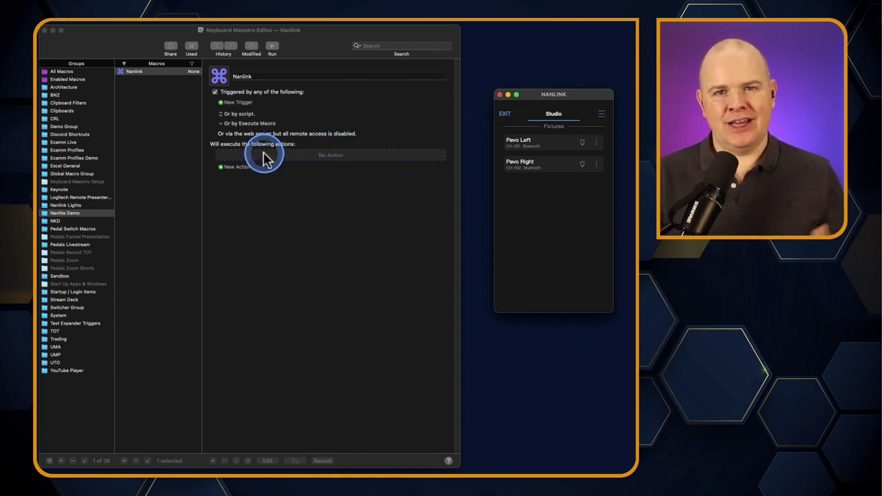
Find the Activate a Specific Application action by searching for "activat" and add it to the Nanlink macro.
click(231, 169)
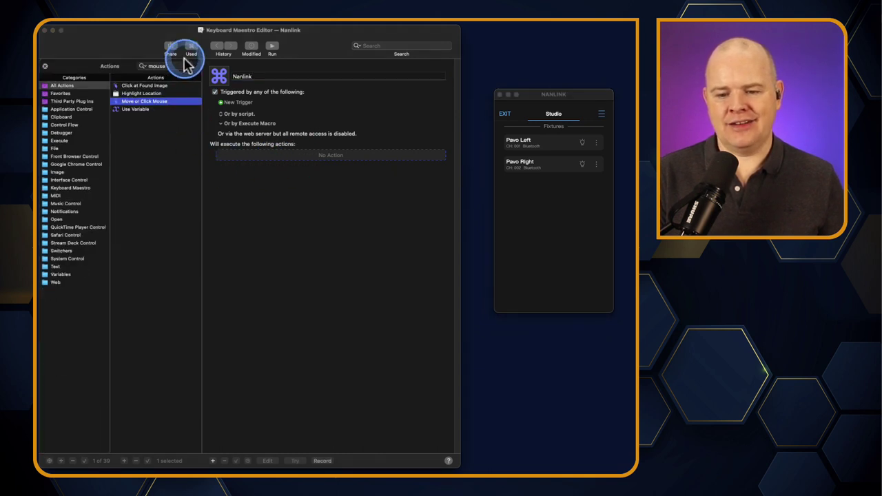
click(188, 66)
text(activat)
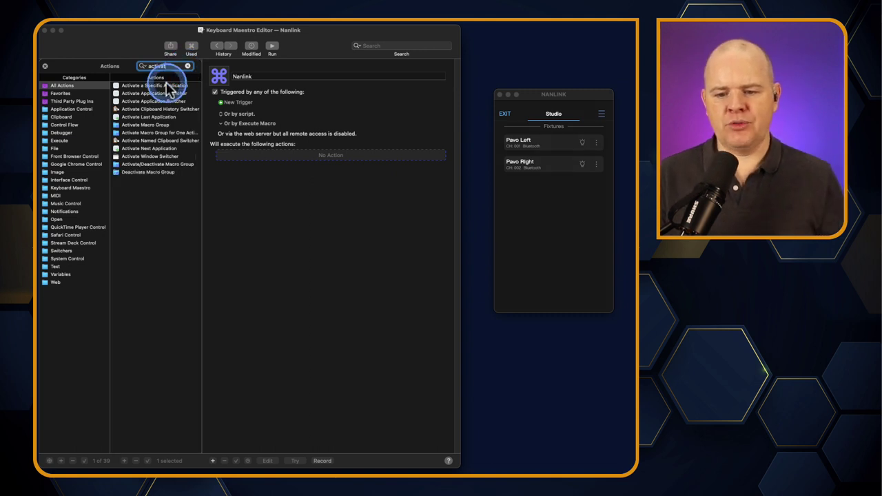
click(137, 86)
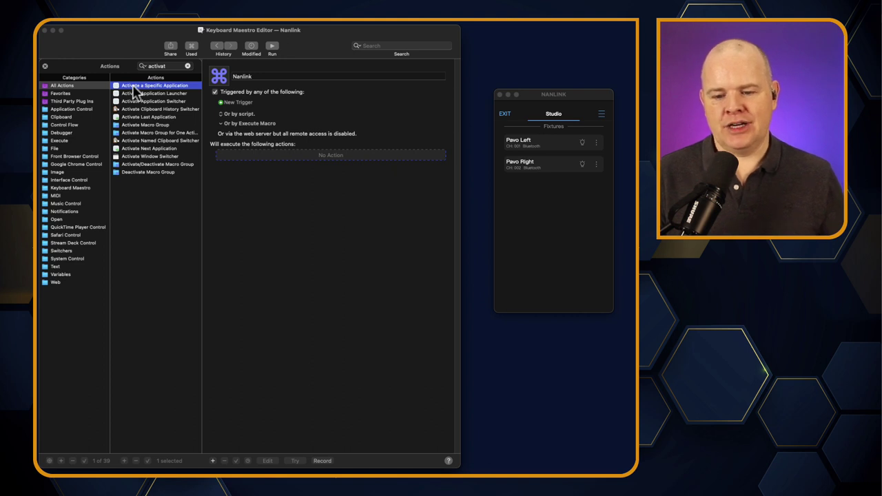
double_click(134, 86)
click(271, 182)
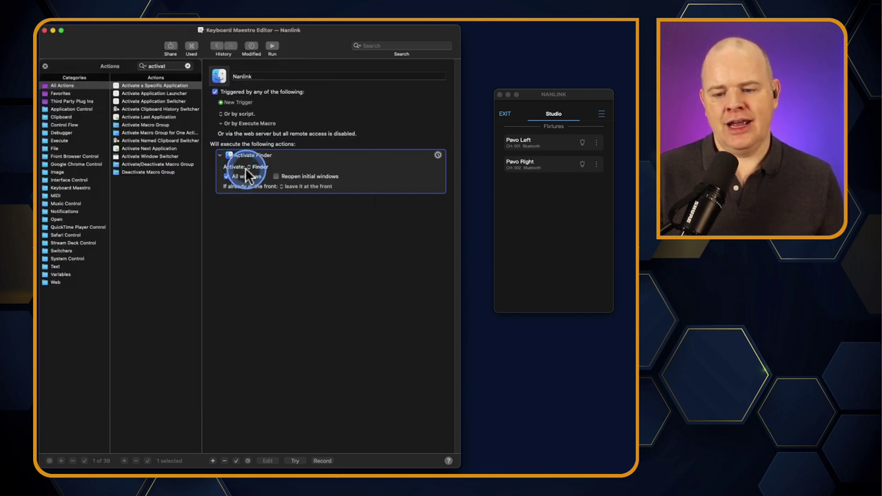
Set the Activate action's application to NANLINK.app, located by searching for "nanlink" in the file chooser.
click(249, 171)
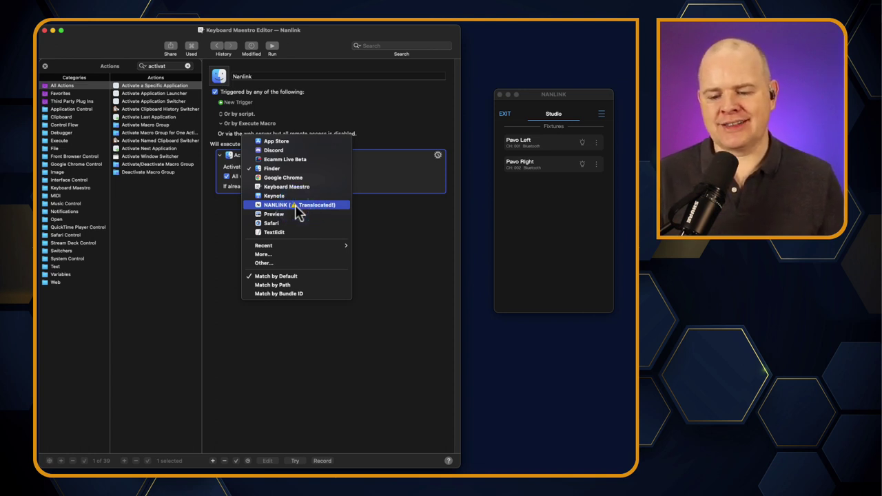
click(285, 263)
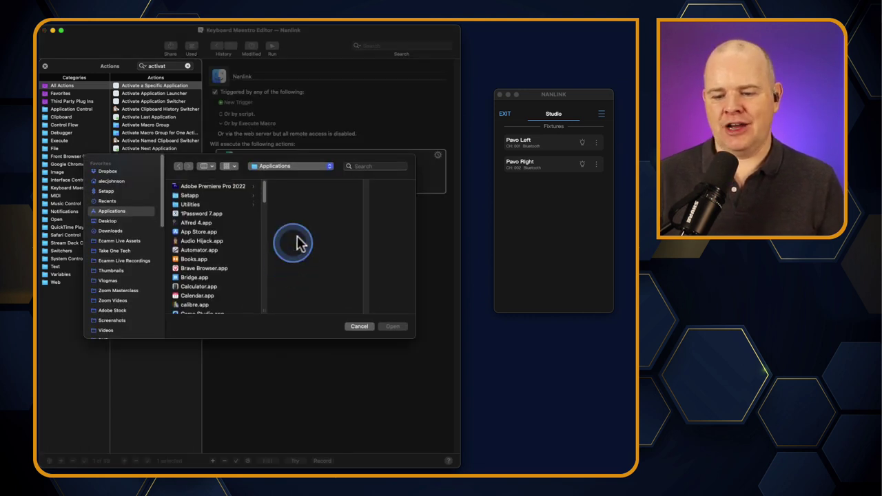
click(367, 166)
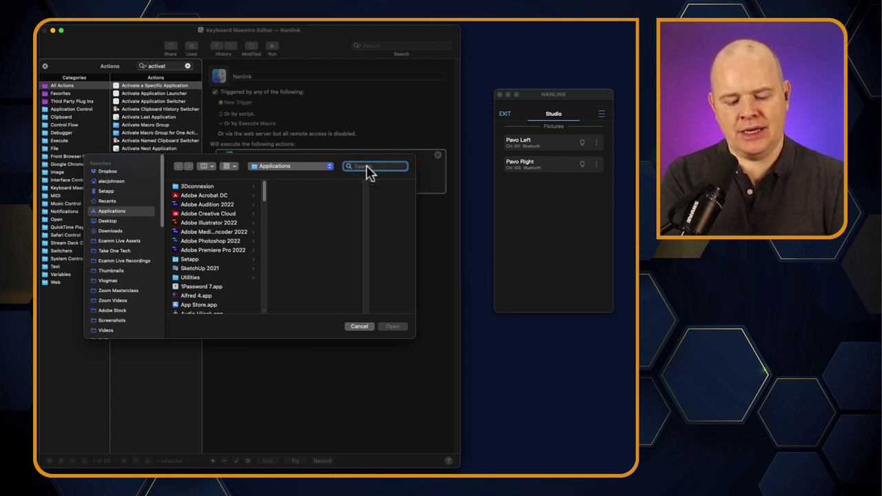
click(367, 168)
text(nanlink)
click(303, 168)
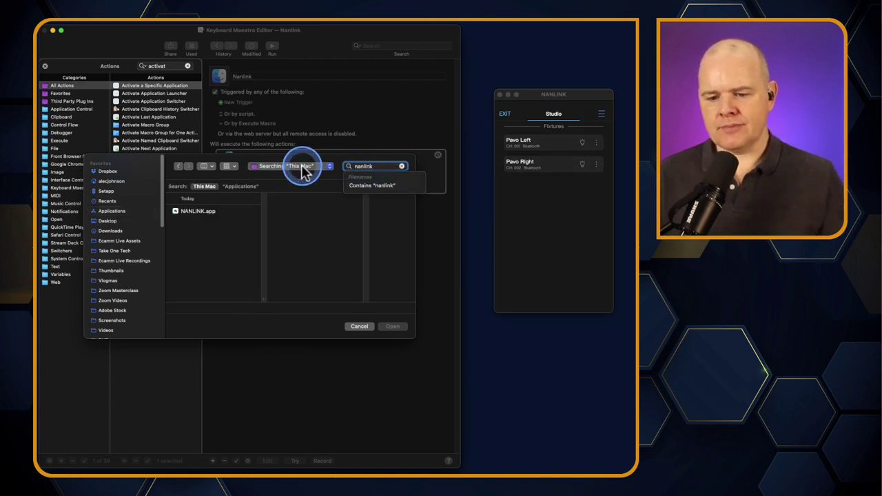
click(200, 211)
click(392, 327)
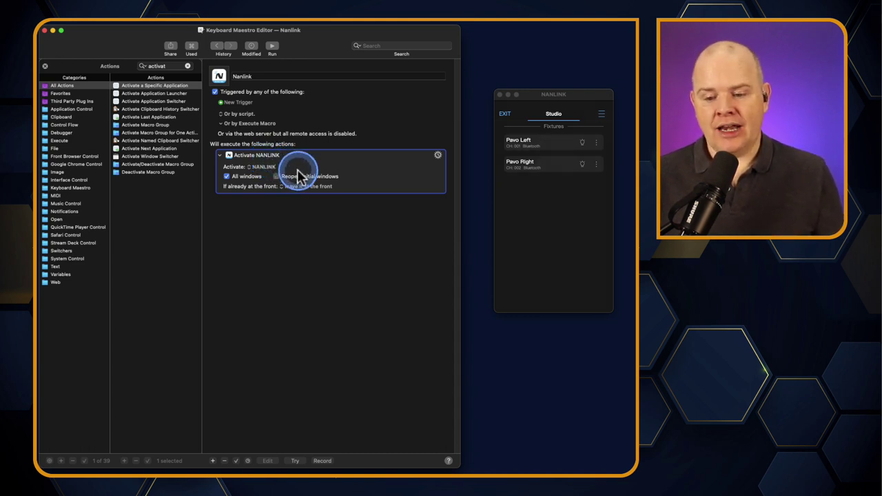
Enable Reopen initial windows for the Activate NANLINK action and test-run the macro with the NANLINK window minimised.
mouse_move(535, 98)
mouse_down()
mouse_move(508, 97)
mouse_move(531, 92)
mouse_up()
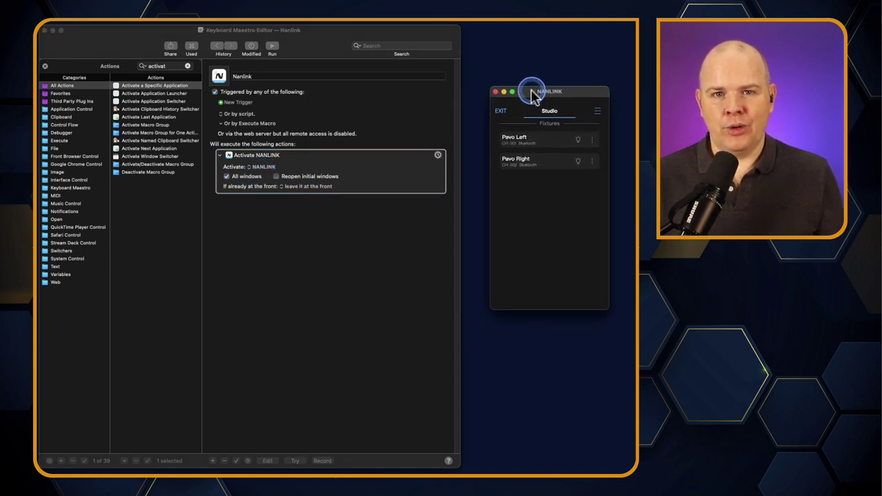
click(277, 177)
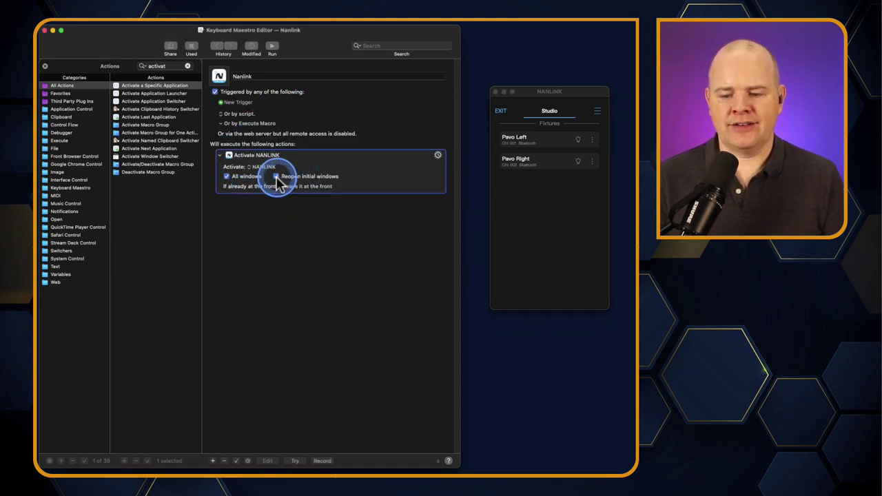
click(505, 92)
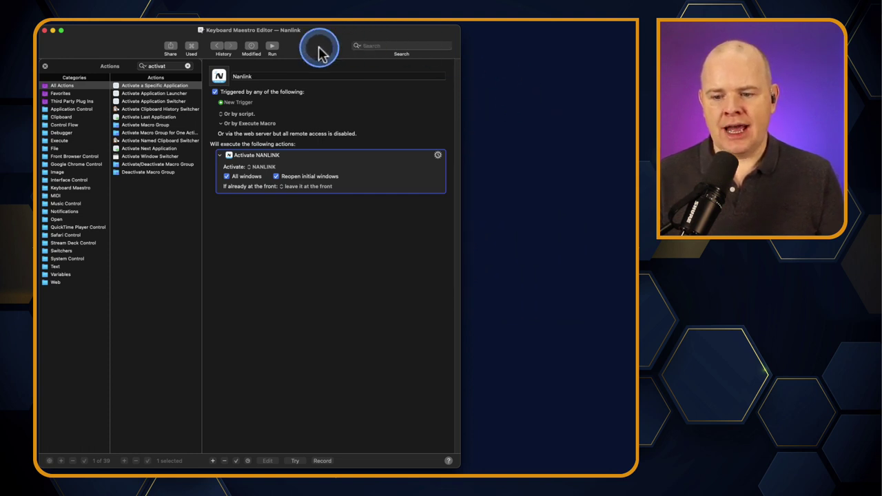
click(273, 49)
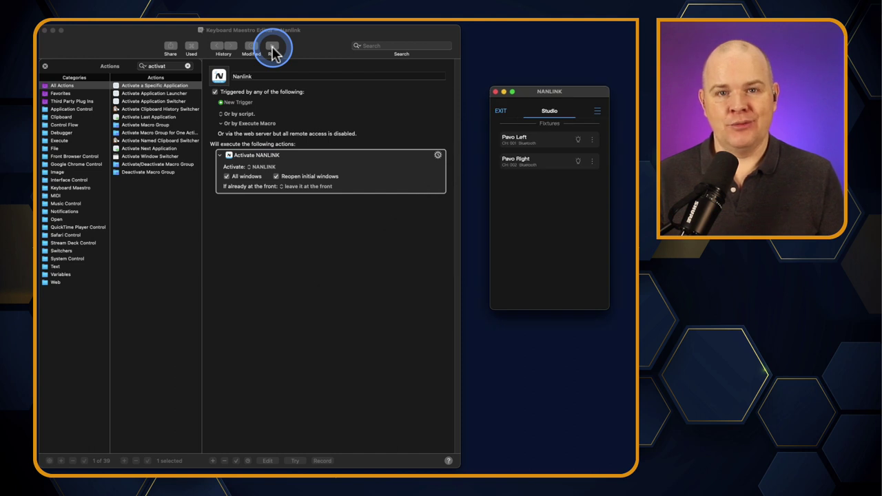
click(274, 50)
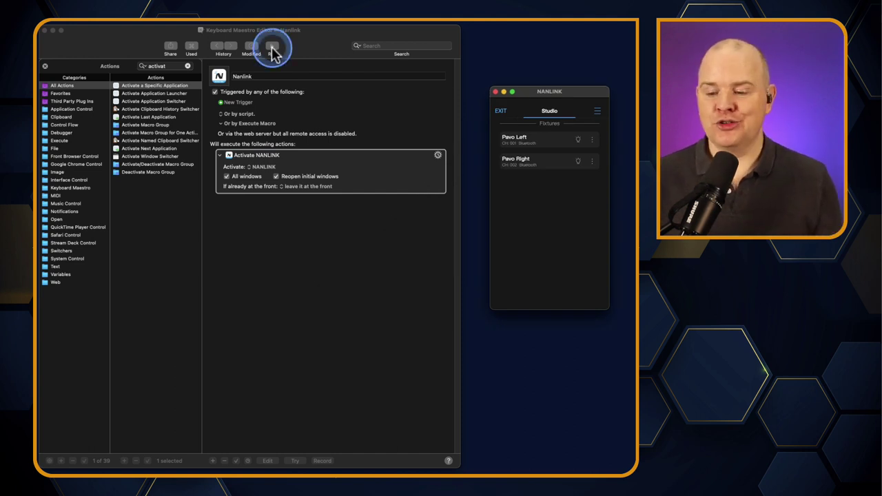
click(48, 69)
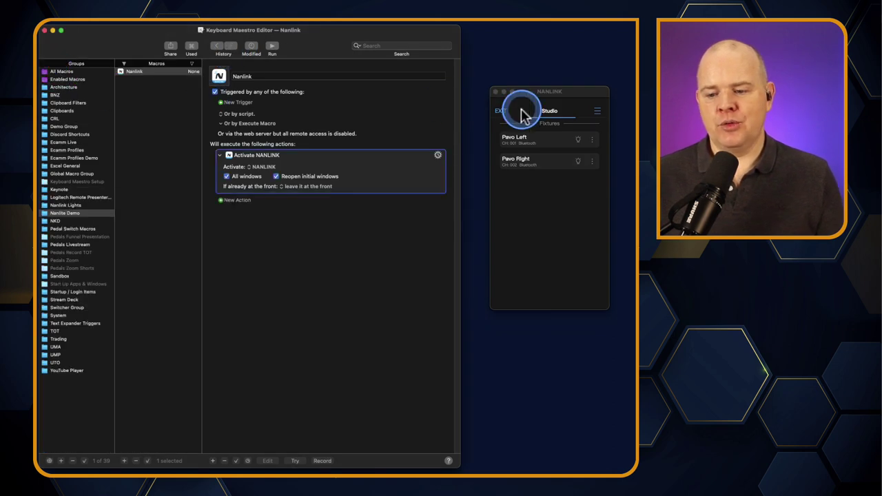
click(577, 140)
click(577, 161)
click(577, 139)
click(579, 162)
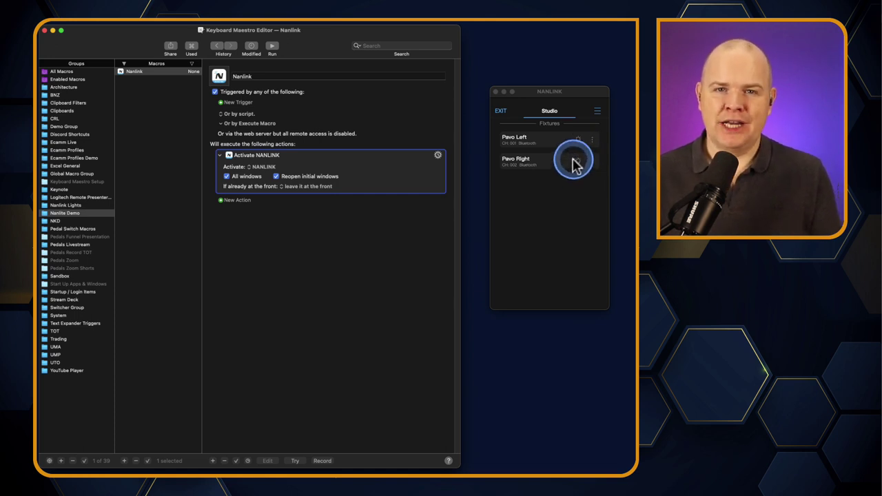
click(576, 164)
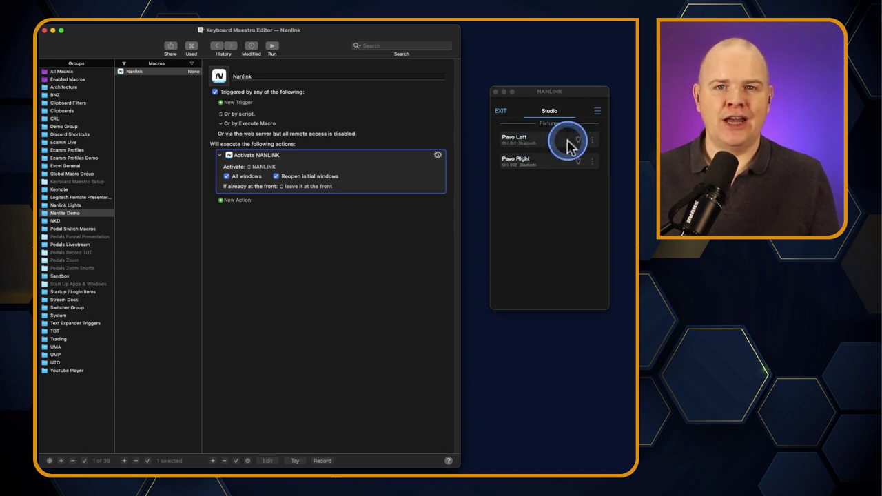
Find the Move or Click Mouse action by searching for "mouse" and add it to the Nanlink macro.
click(232, 201)
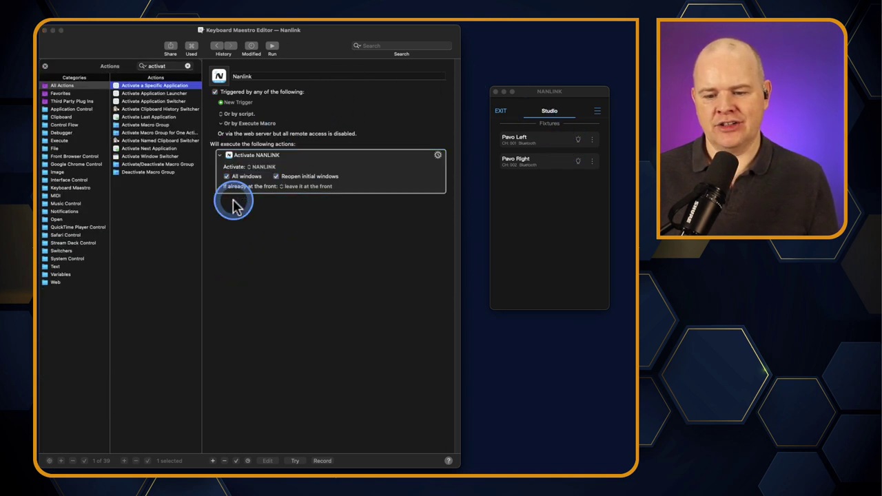
click(187, 66)
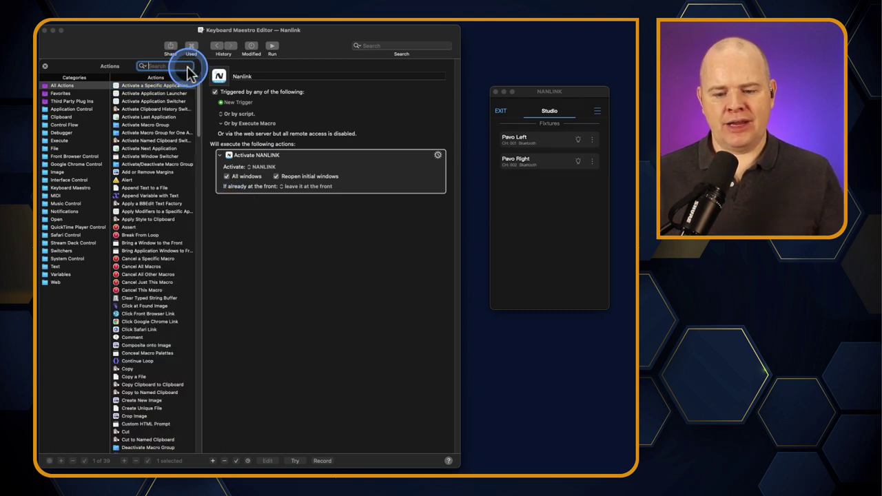
text(mouse)
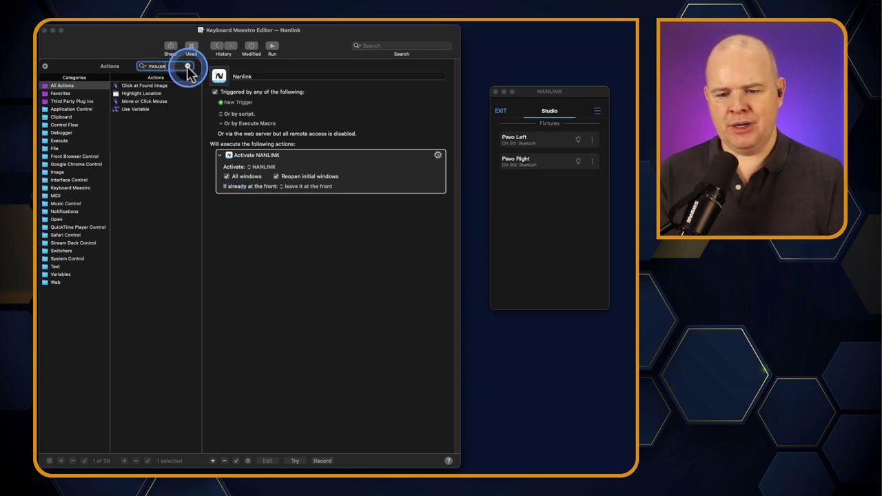
double_click(137, 103)
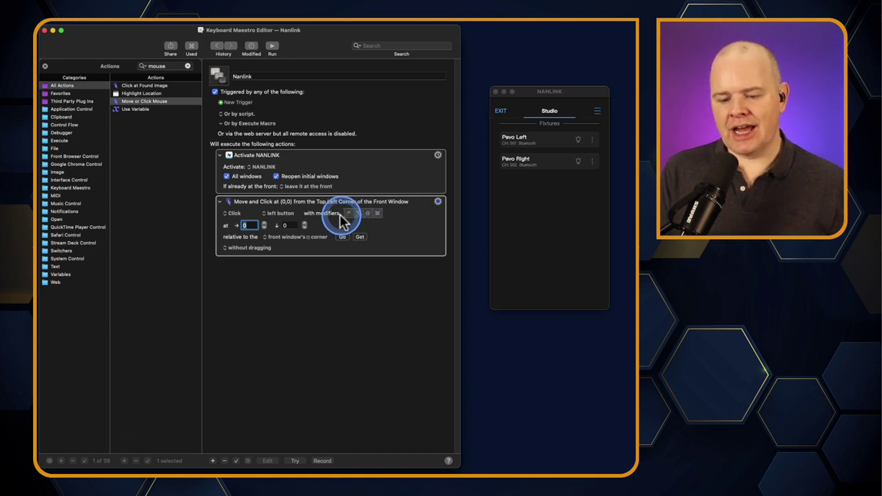
click(233, 216)
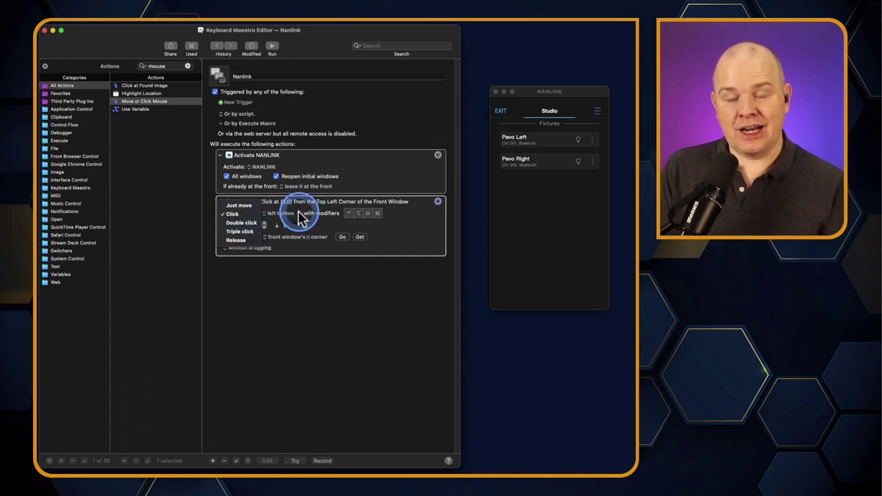
click(300, 216)
click(269, 216)
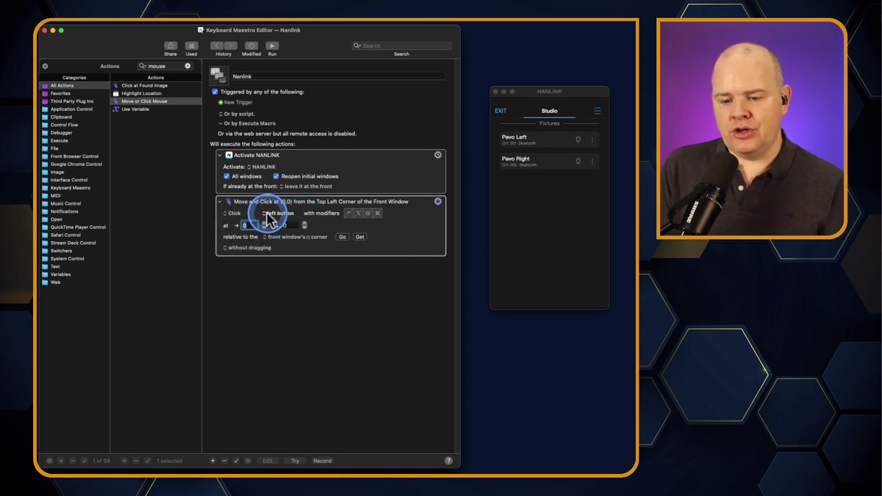
click(268, 216)
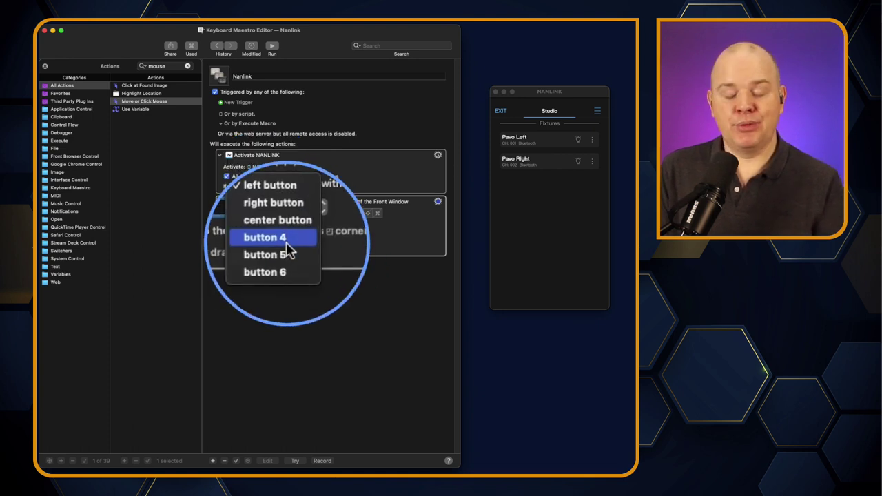
click(412, 252)
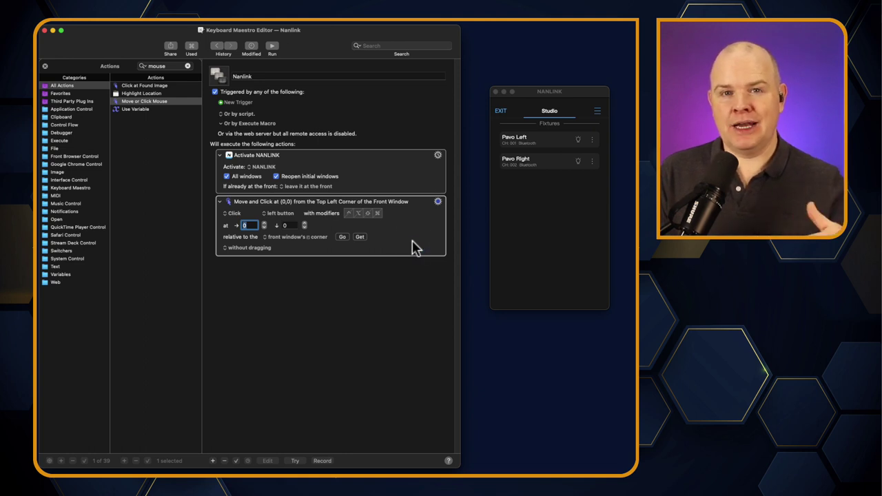
click(411, 247)
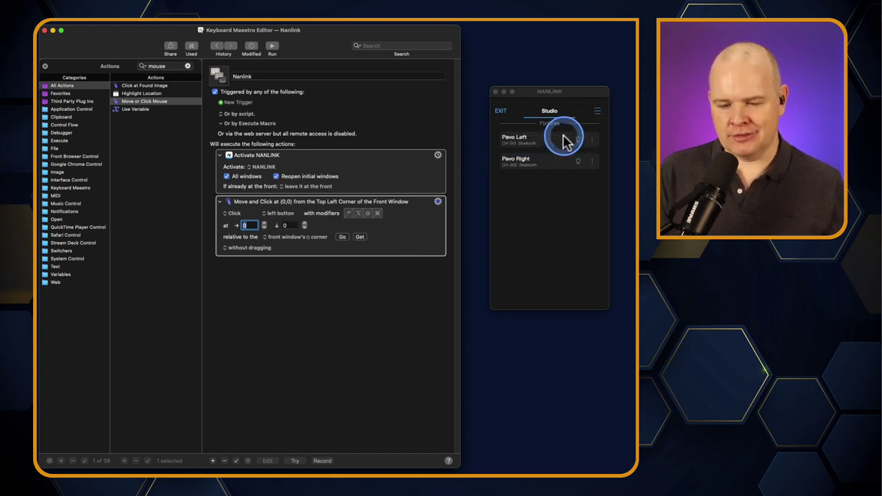
double_click(247, 226)
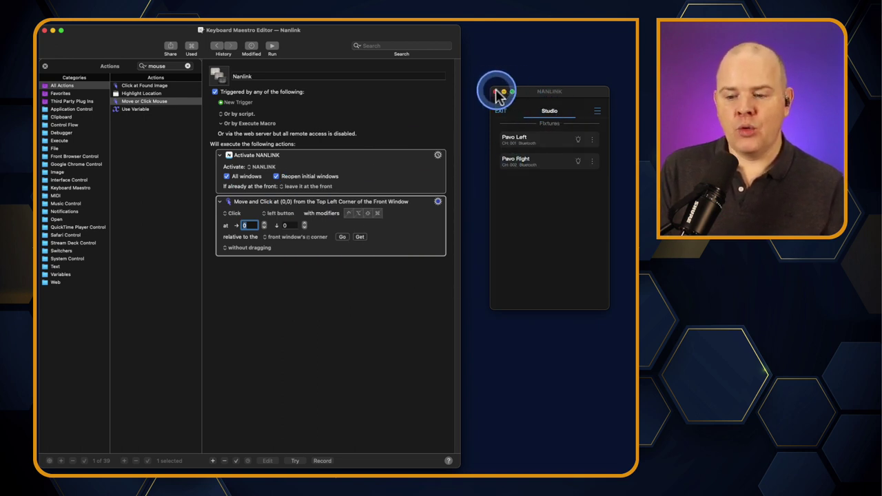
Reposition the NANLINK window, capture the Pavo Left bulb's position (214,129) as the click location, and test-run the macro.
drag(528, 92, 480, 188)
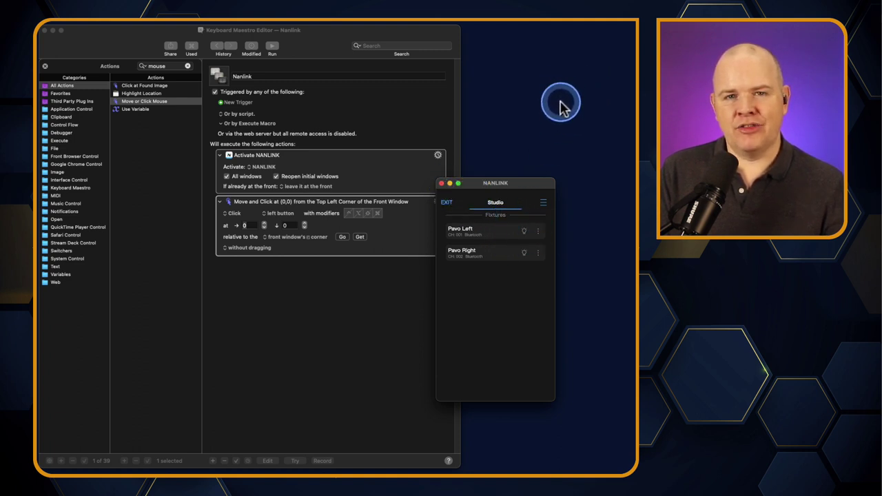
drag(521, 183, 573, 80)
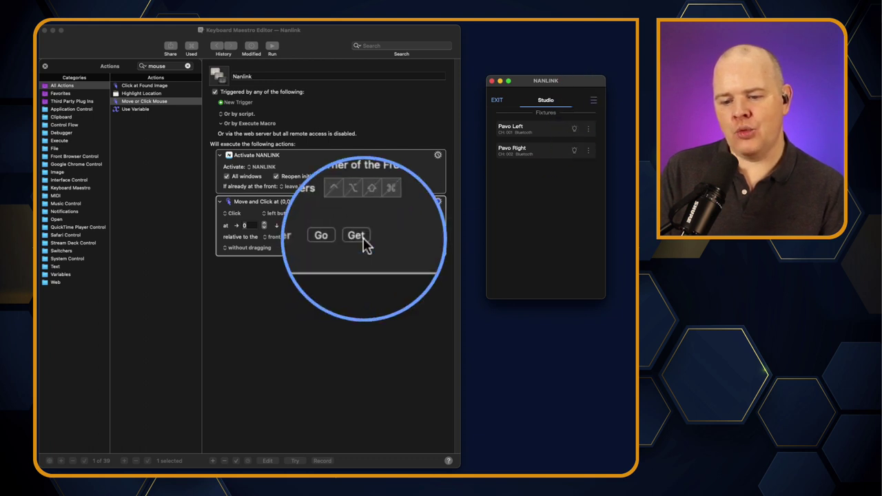
click(359, 236)
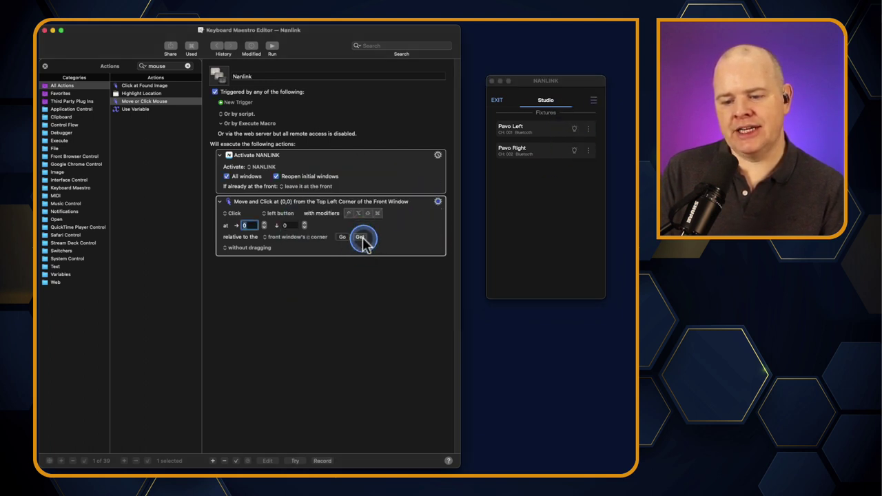
click(574, 131)
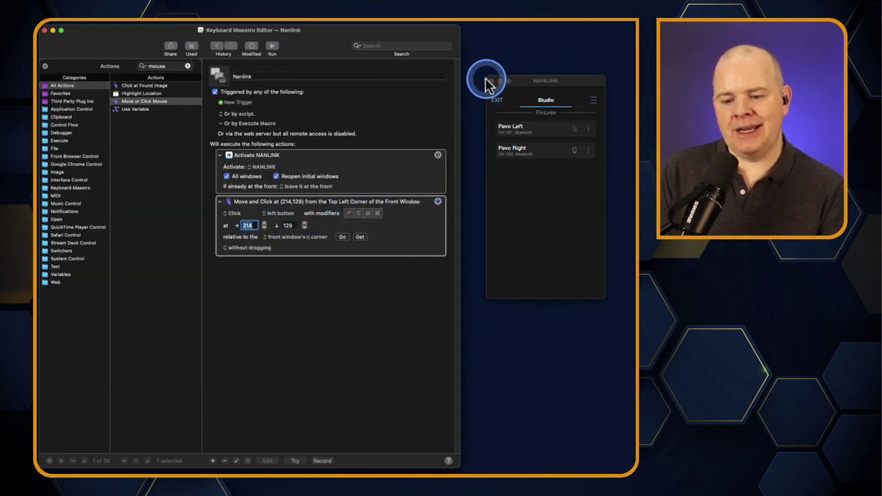
double_click(245, 226)
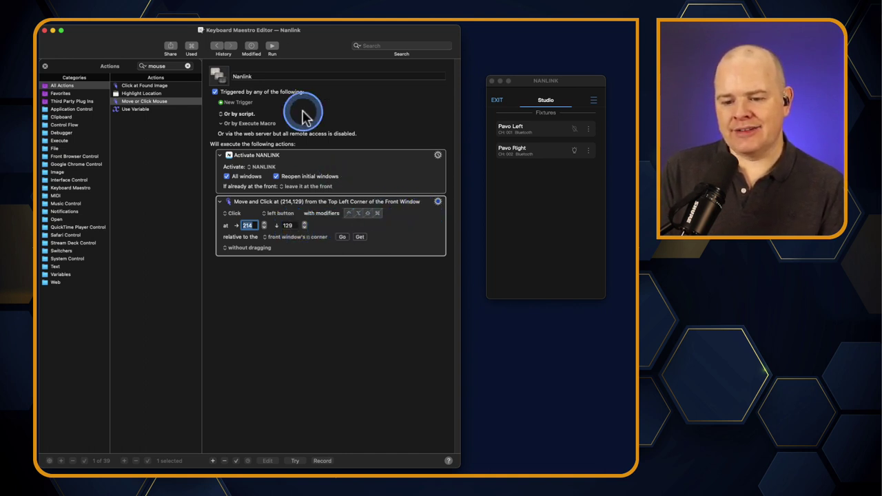
click(272, 45)
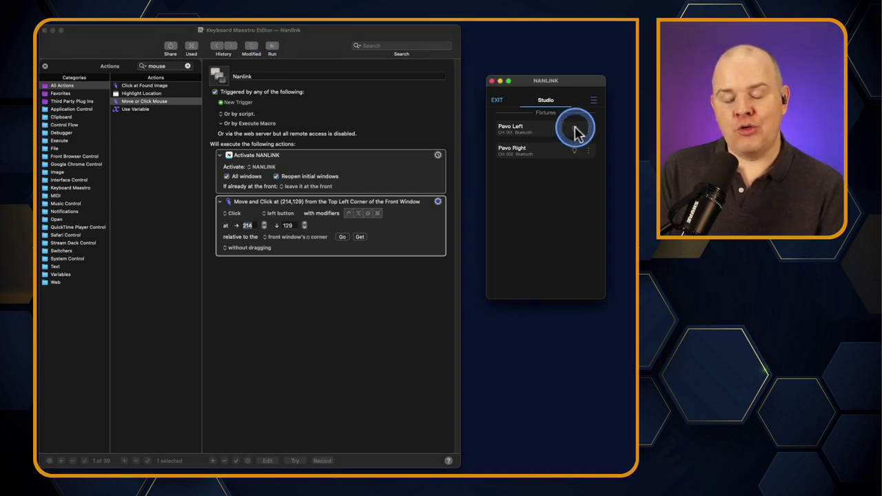
Duplicate the Move and Click action for the Pavo Left bulb.
click(420, 235)
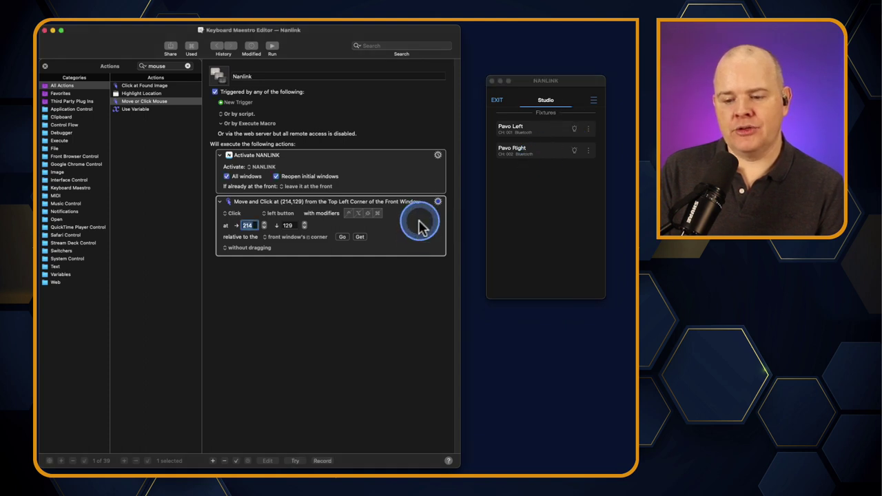
right_click(420, 213)
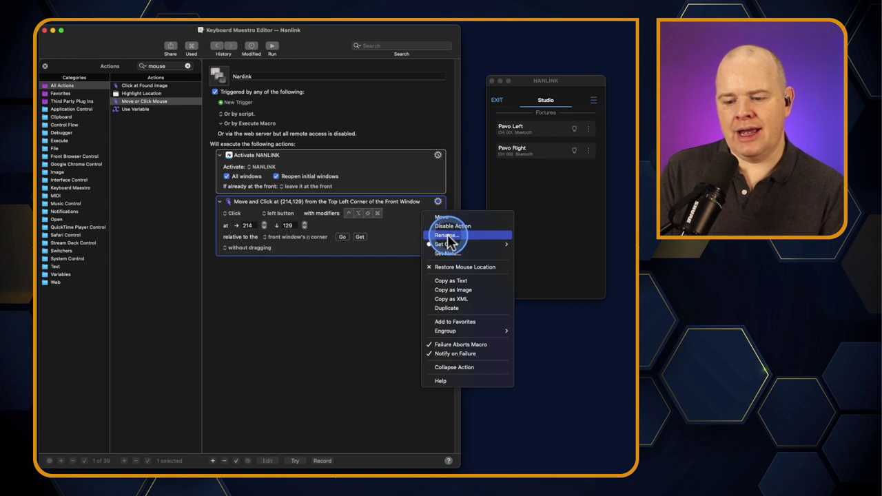
click(455, 308)
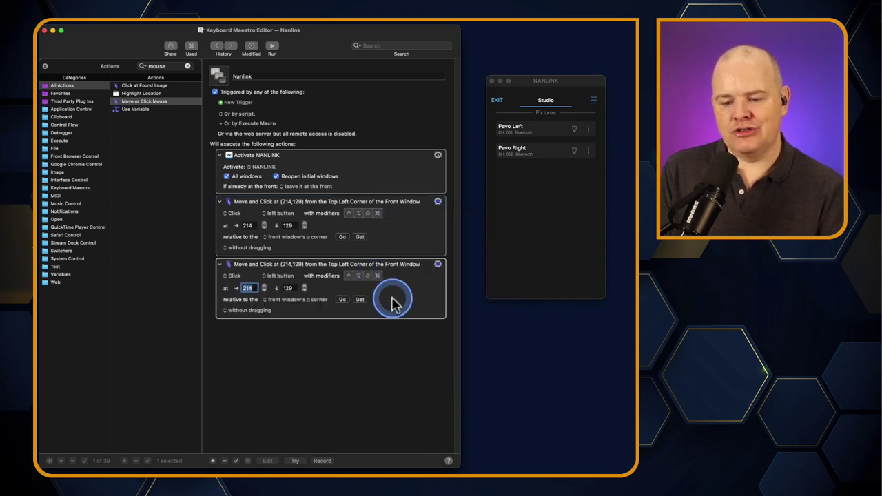
click(284, 301)
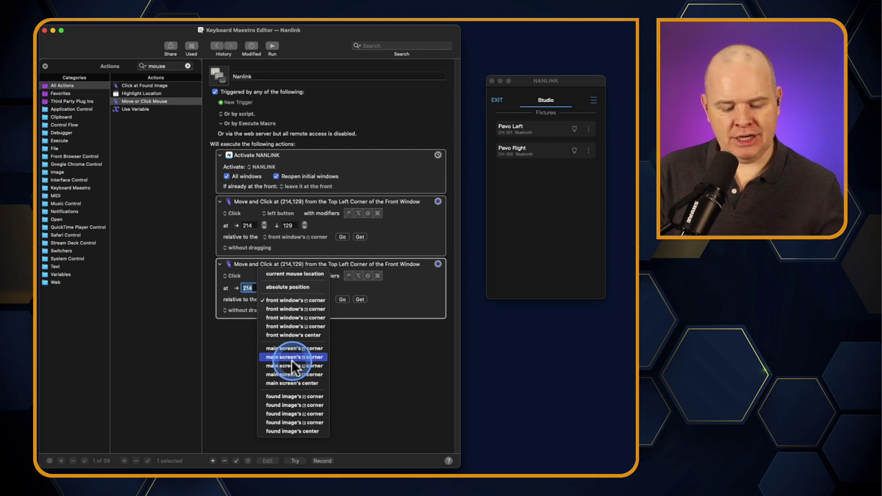
click(299, 408)
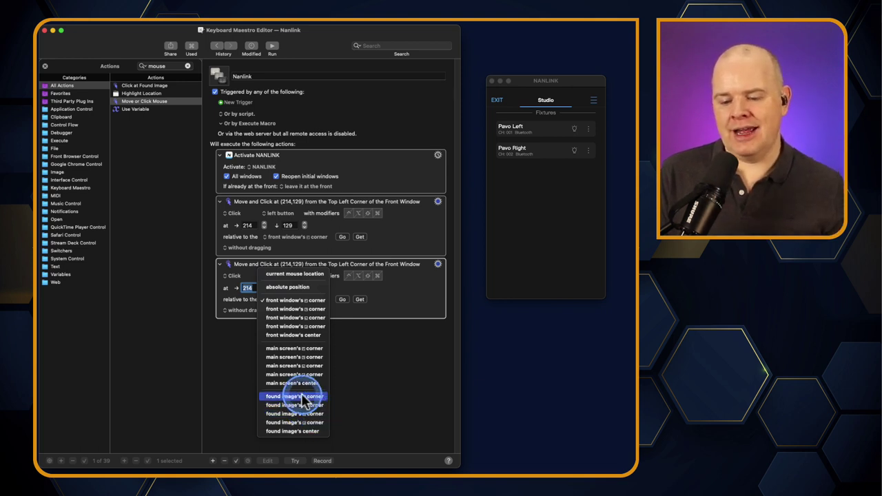
click(394, 309)
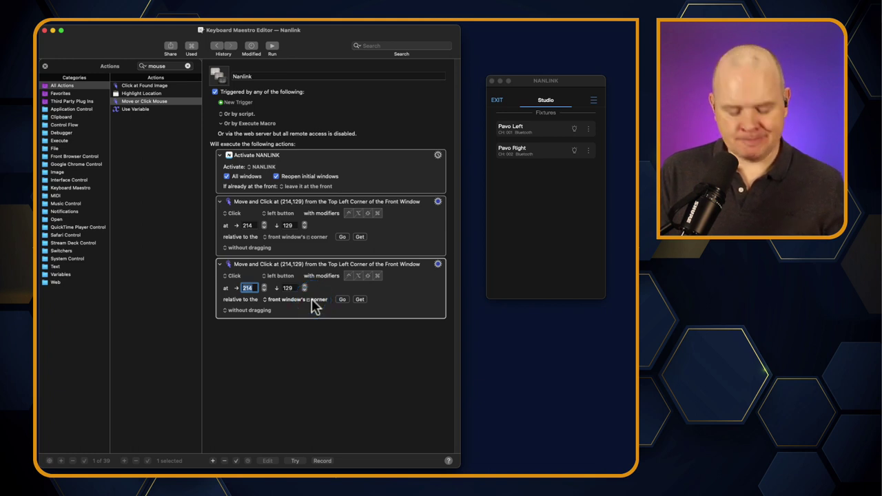
Capture the Pavo Right bulb's position (210,184) as the click location of the duplicated mouse action.
click(359, 301)
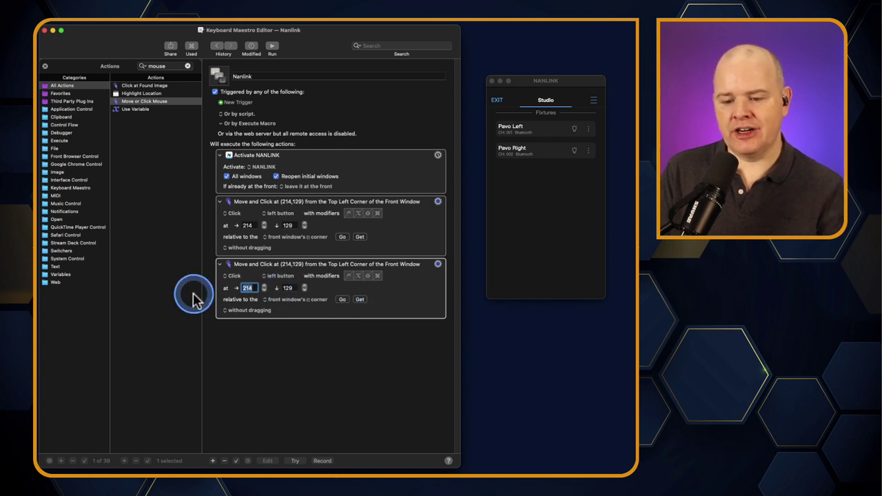
click(360, 300)
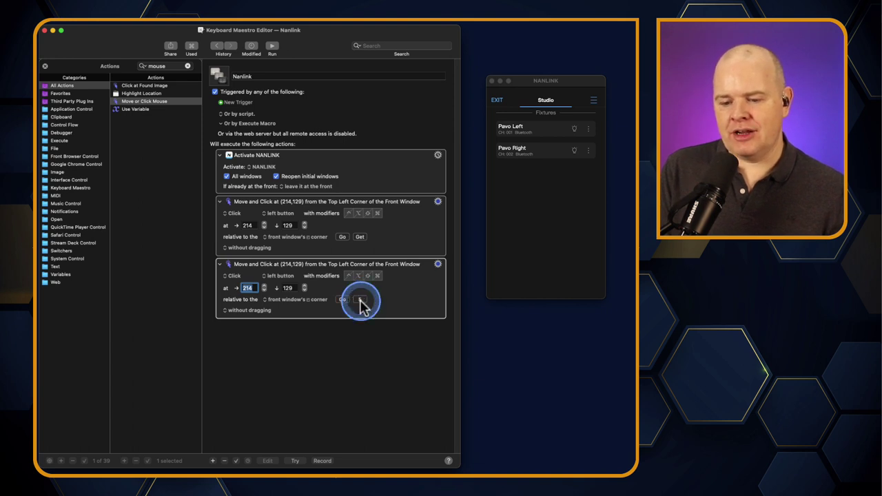
click(576, 157)
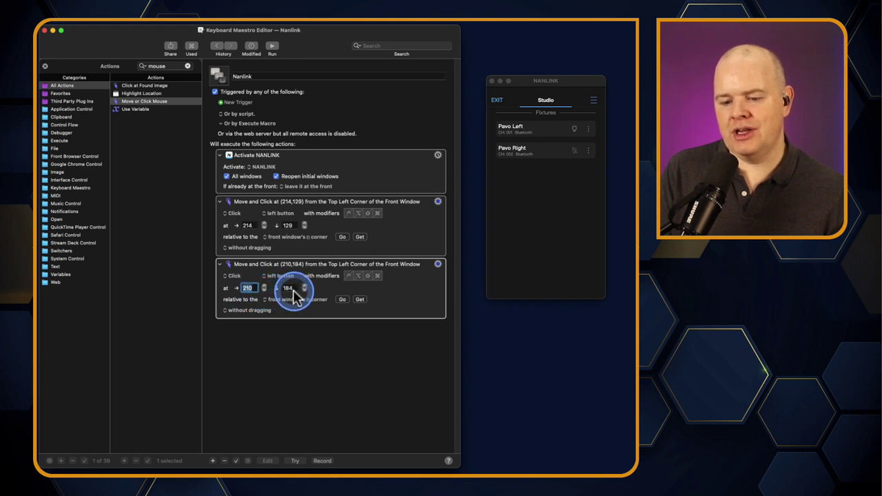
Test-run the macro repeatedly to toggle both Pavo lights off and on.
click(274, 49)
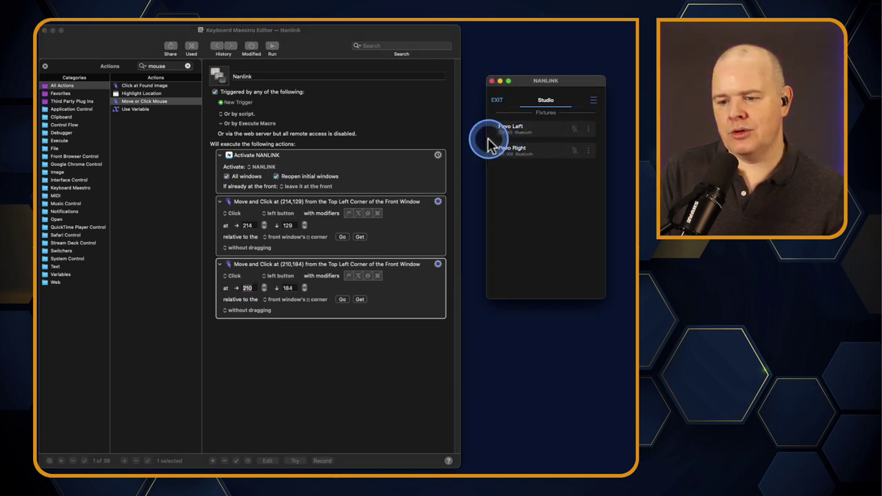
click(273, 50)
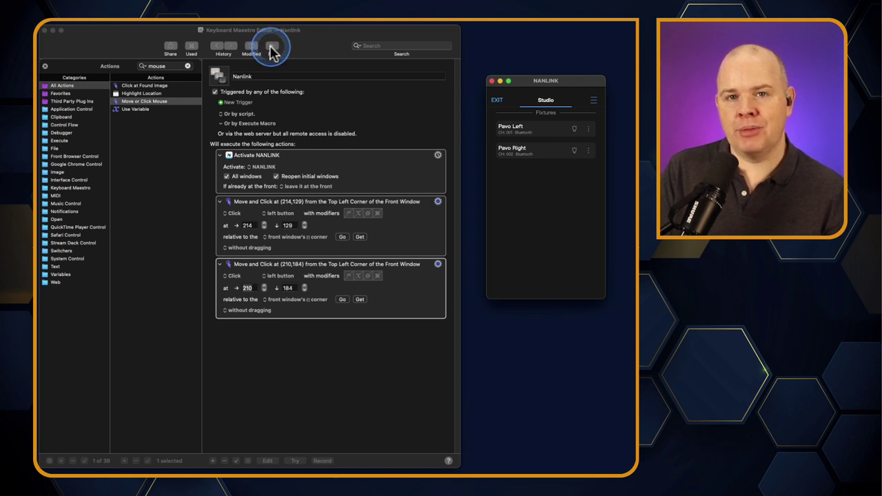
click(571, 155)
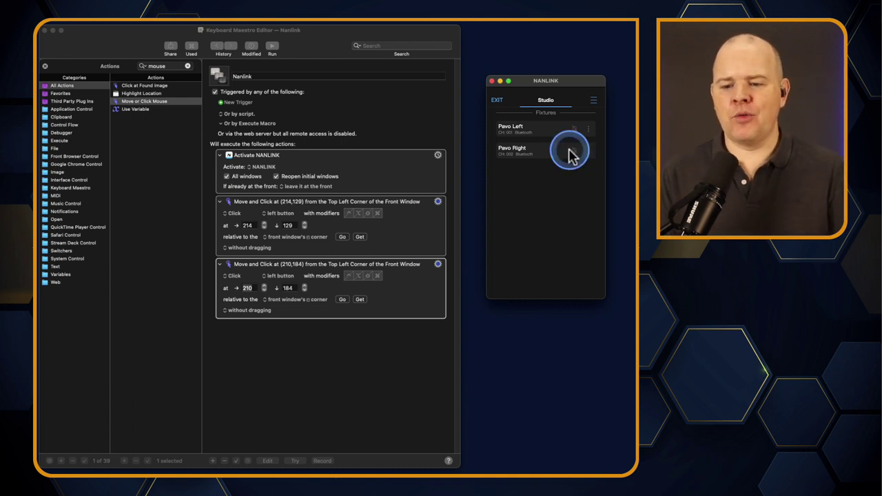
click(518, 69)
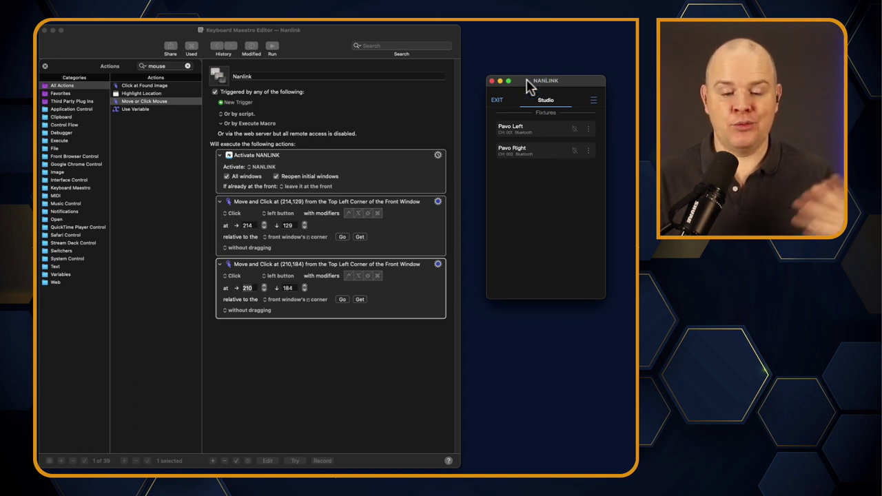
click(528, 84)
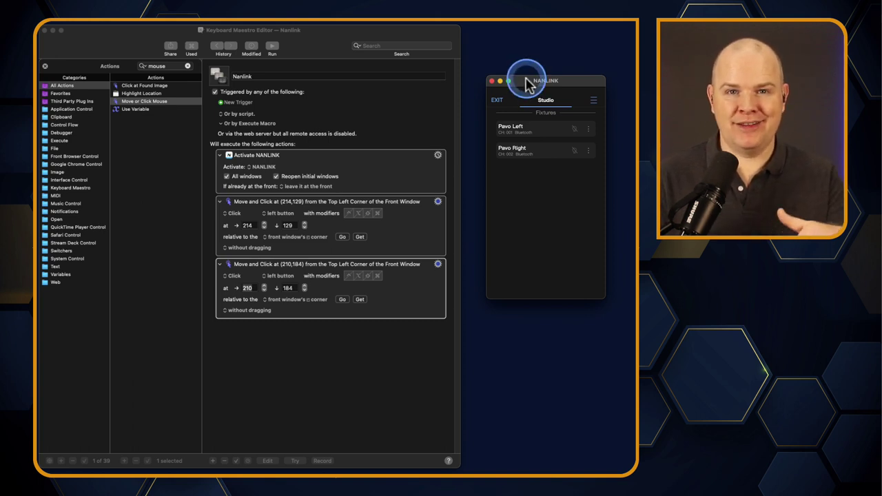
click(44, 67)
click(523, 83)
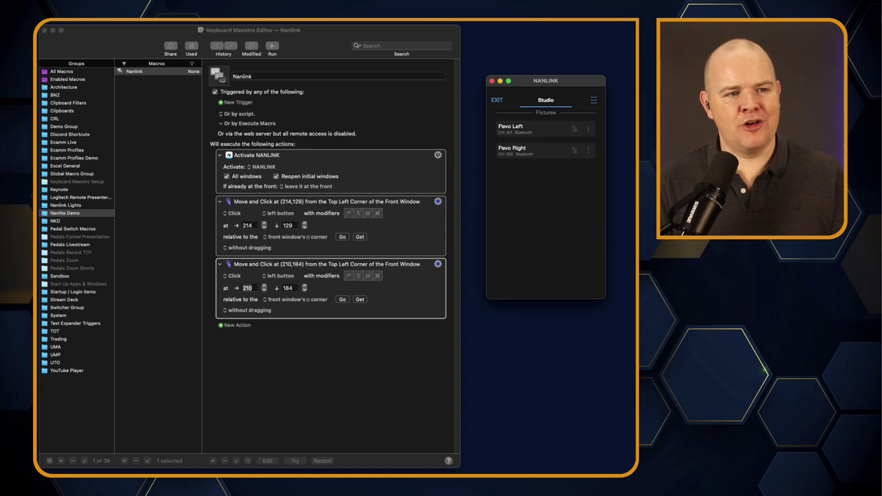
click(317, 47)
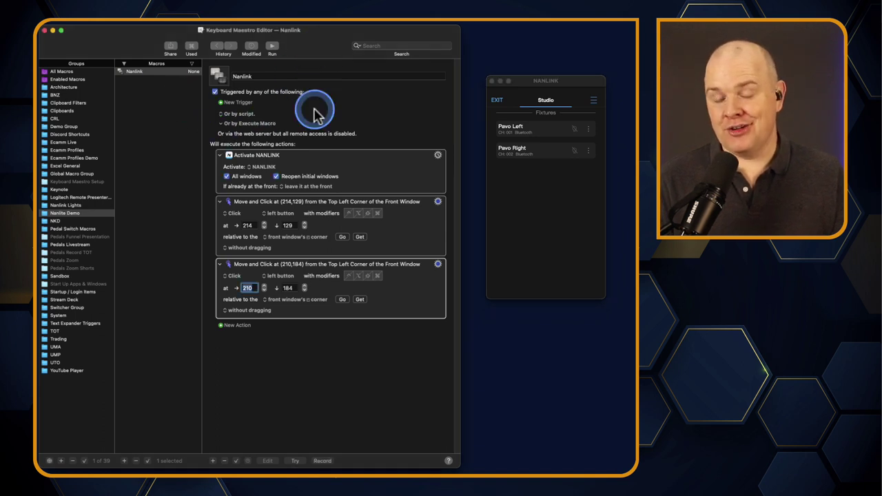
Add a Select or Show a Menu Item action to the end of the Nanlink macro.
click(226, 328)
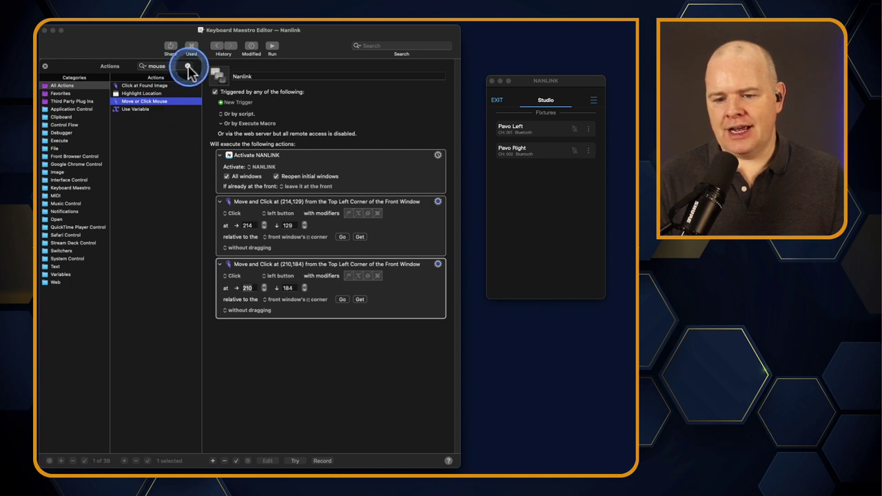
click(186, 67)
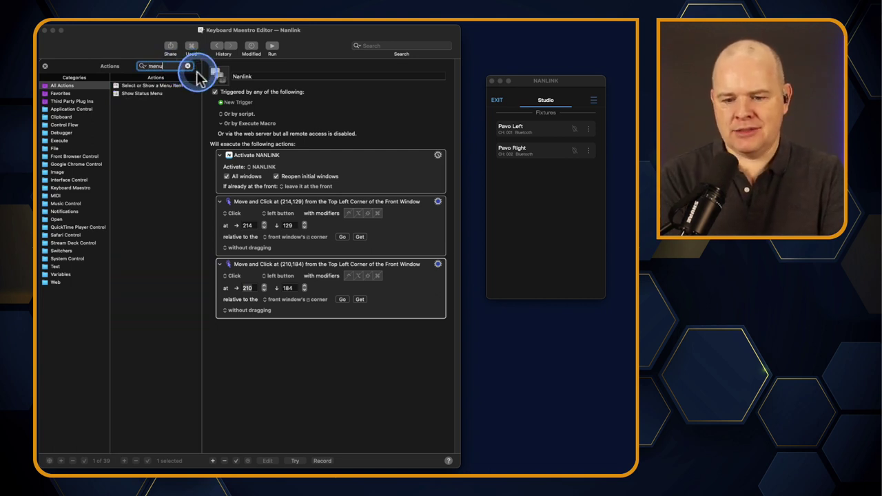
click(139, 86)
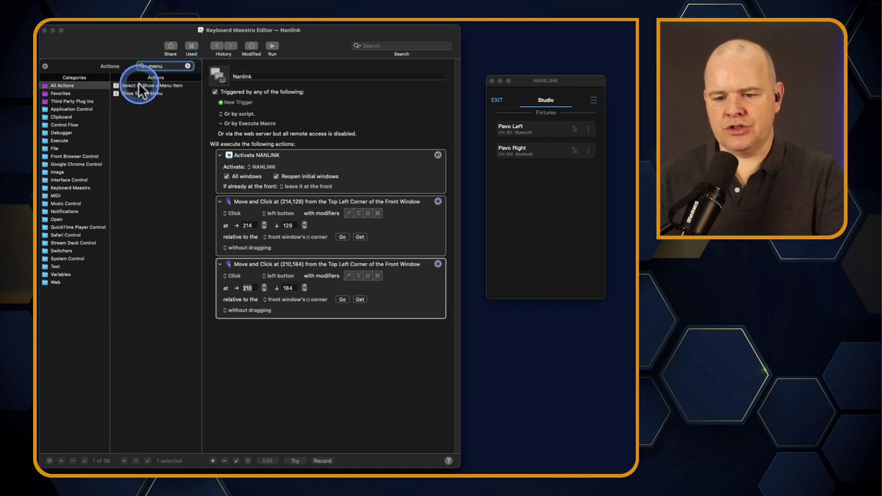
double_click(139, 90)
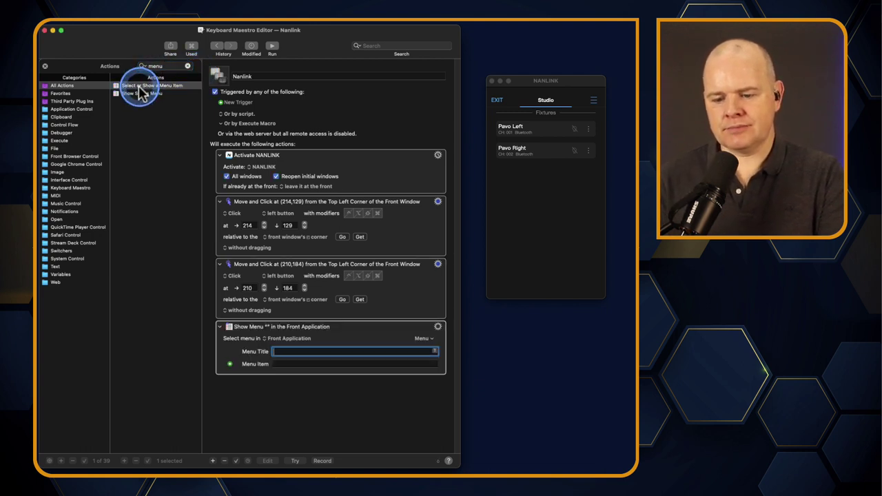
Set the menu action to choose Minimize from NANLINK's Window menu.
click(430, 341)
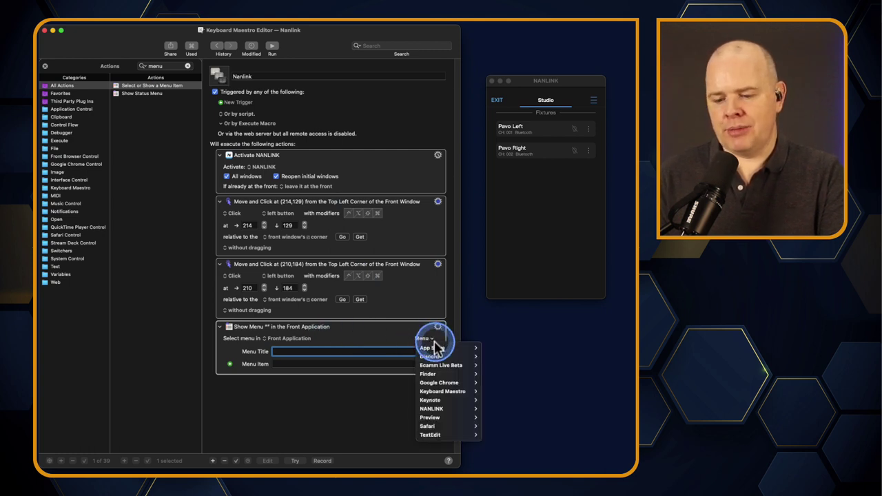
mouse_move(445, 409)
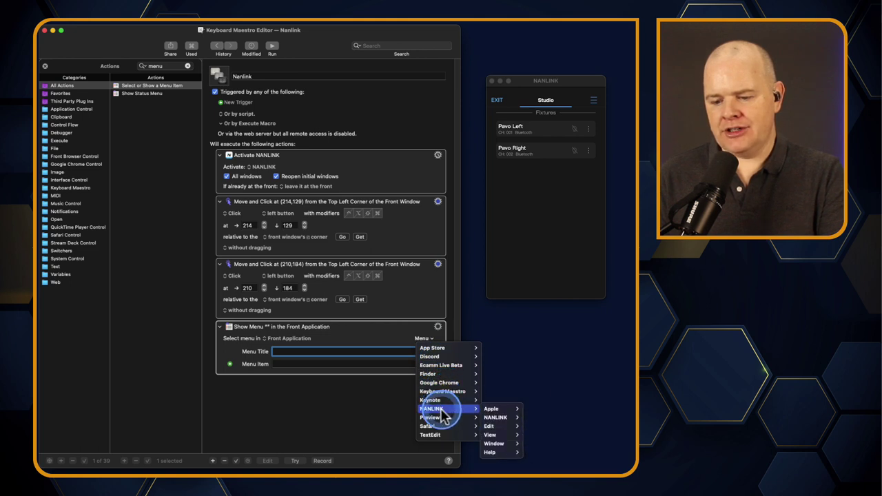
mouse_move(494, 445)
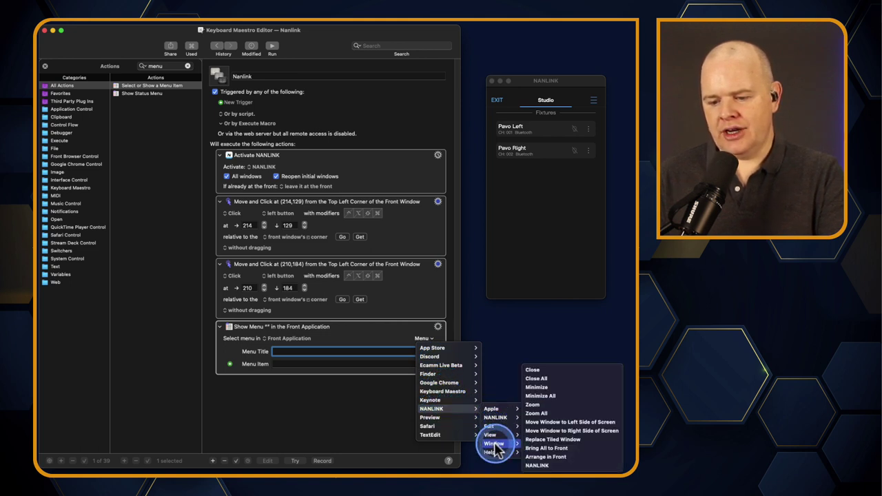
click(544, 388)
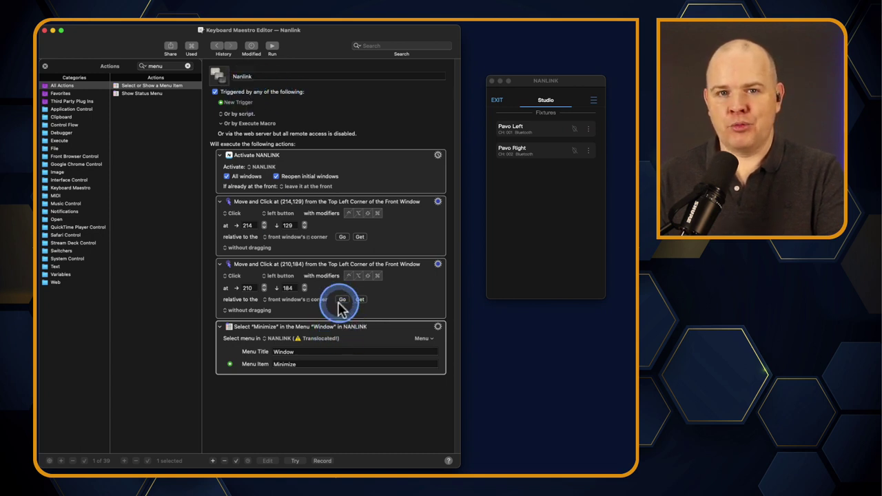
Insert a Pause action before the Minimize menu action and set its duration to 0.5 seconds.
click(187, 66)
text(pause)
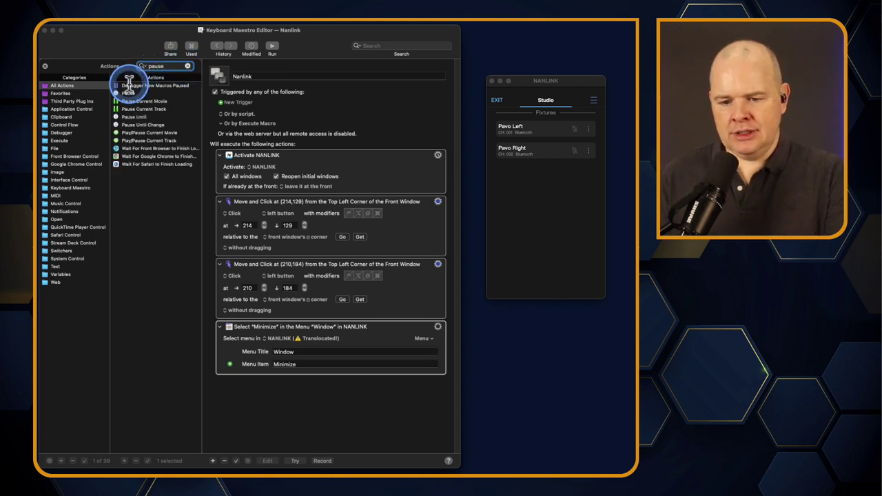
drag(129, 96, 334, 330)
click(255, 338)
click(255, 339)
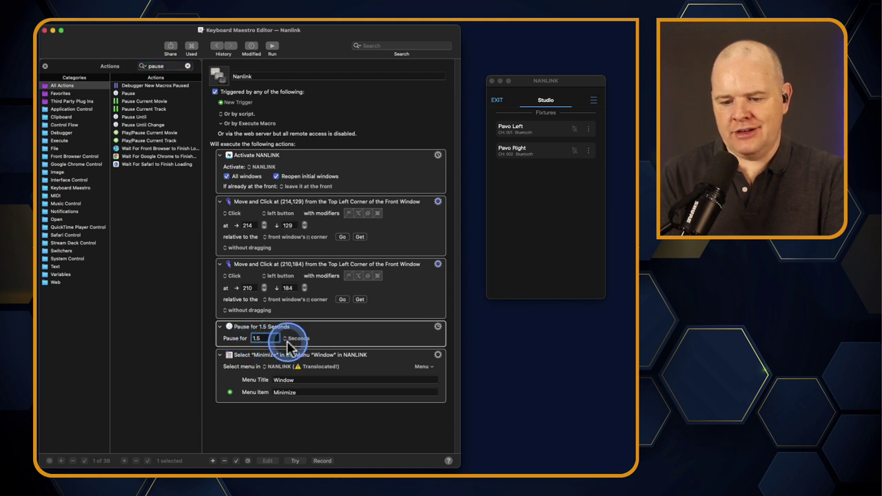
text(0)
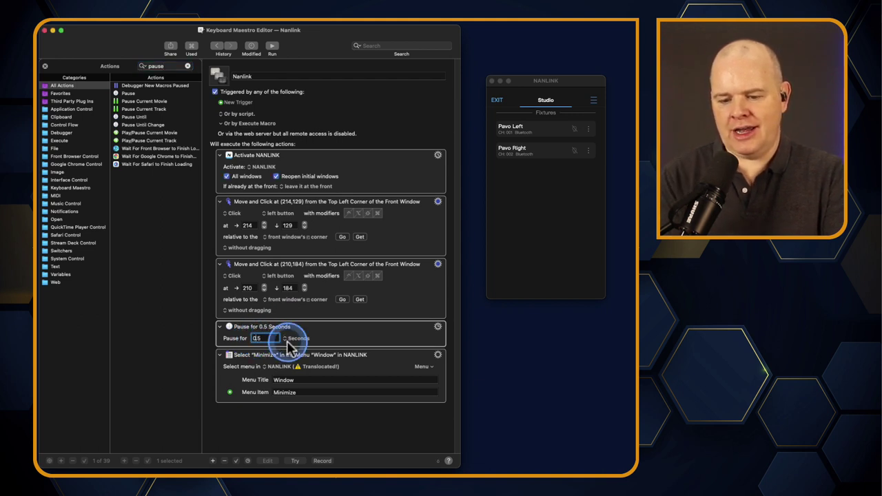
key(Return)
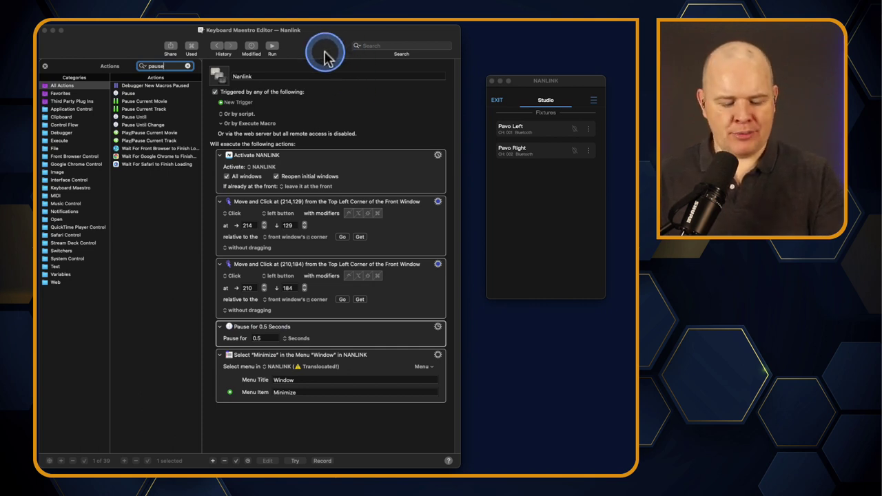
Test-run the complete macro twice to toggle both Pavo lights and minimize NANLINK.
click(273, 52)
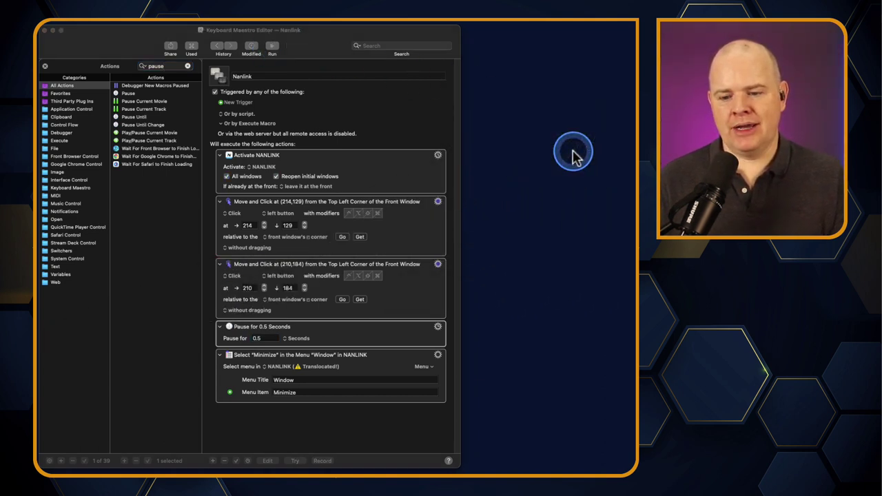
click(274, 49)
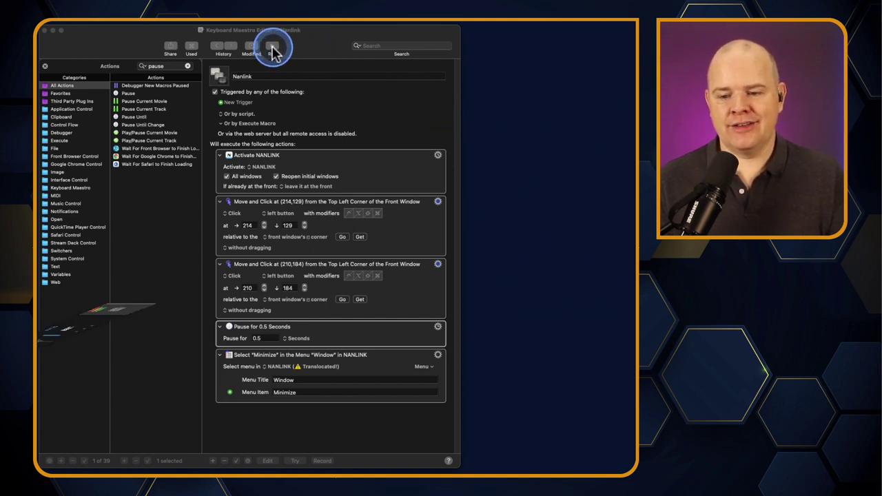
click(572, 151)
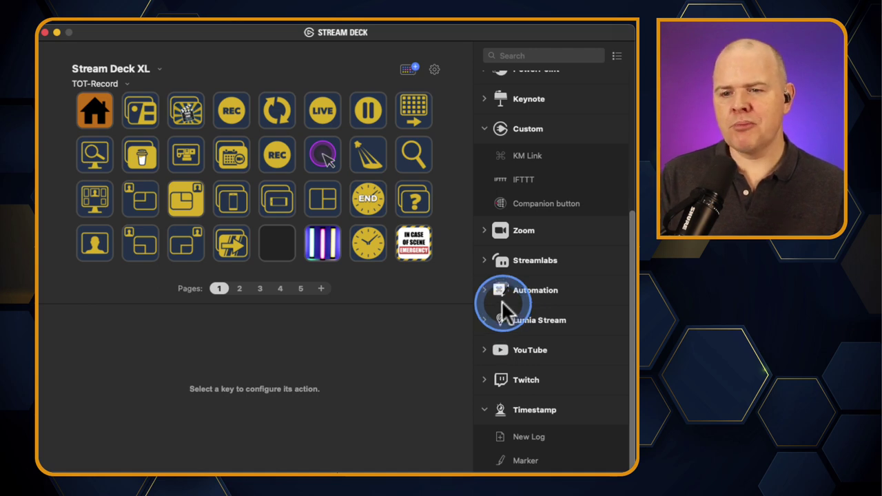
In Stream Deck, open the store, search its plugins for kmlink, and close the store.
click(409, 70)
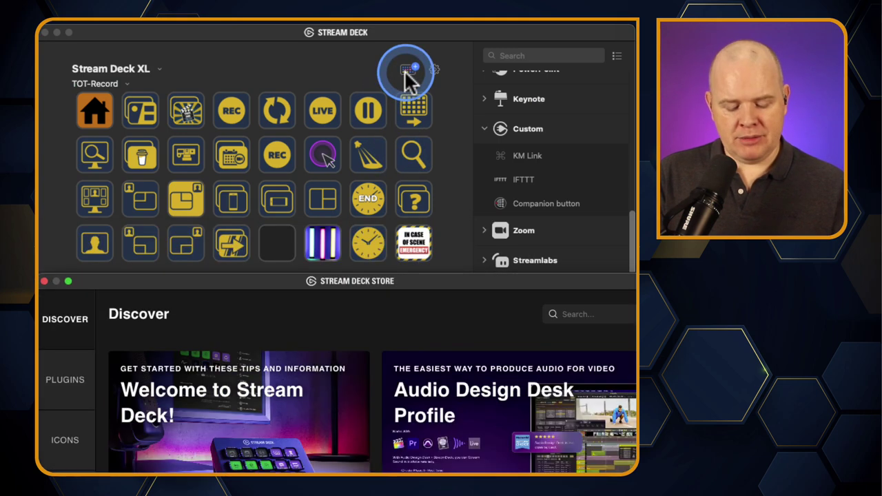
drag(437, 279, 421, 33)
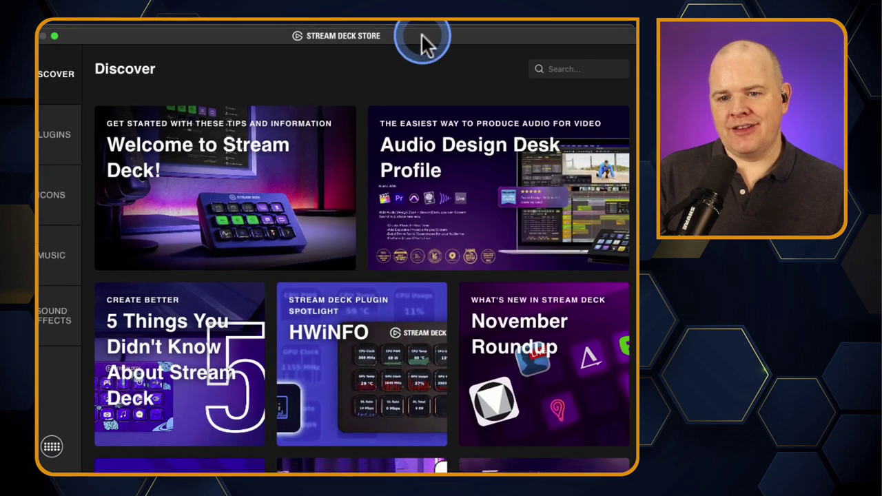
click(55, 138)
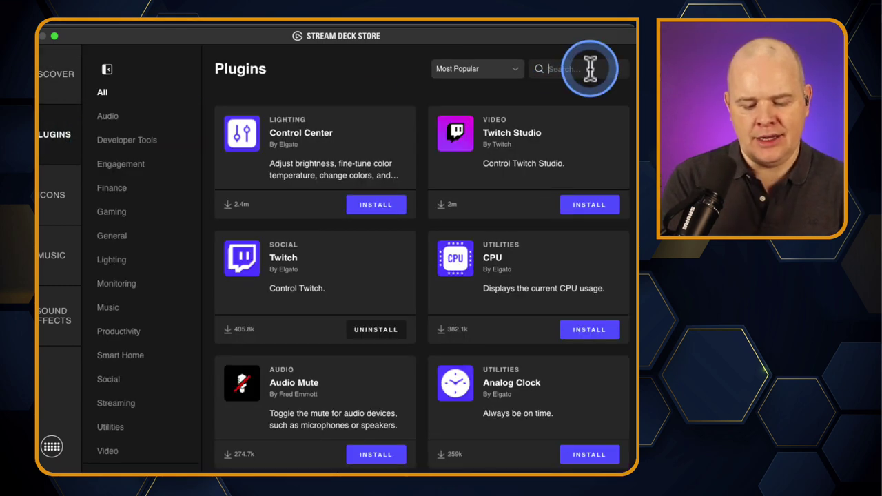
click(590, 69)
text(kmlink)
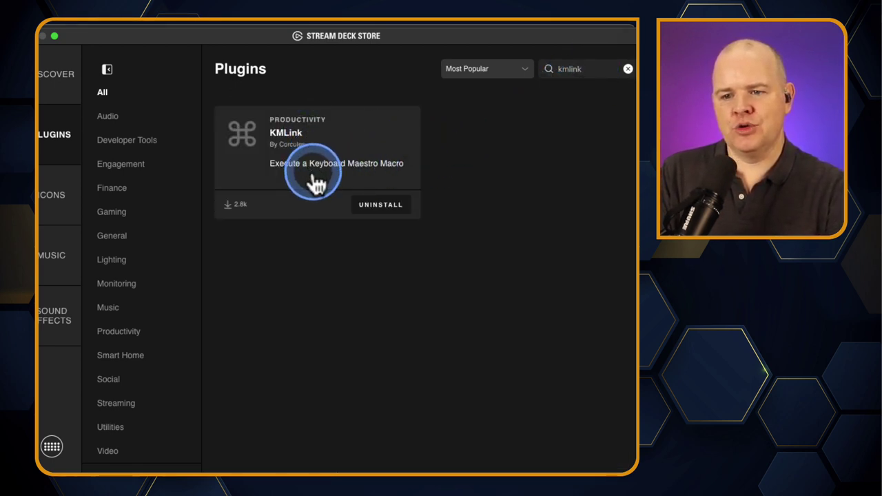
click(45, 36)
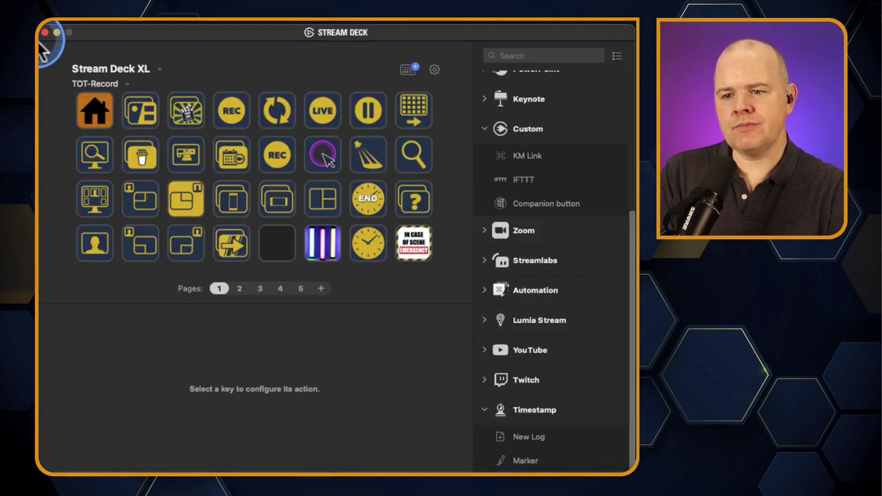
click(484, 130)
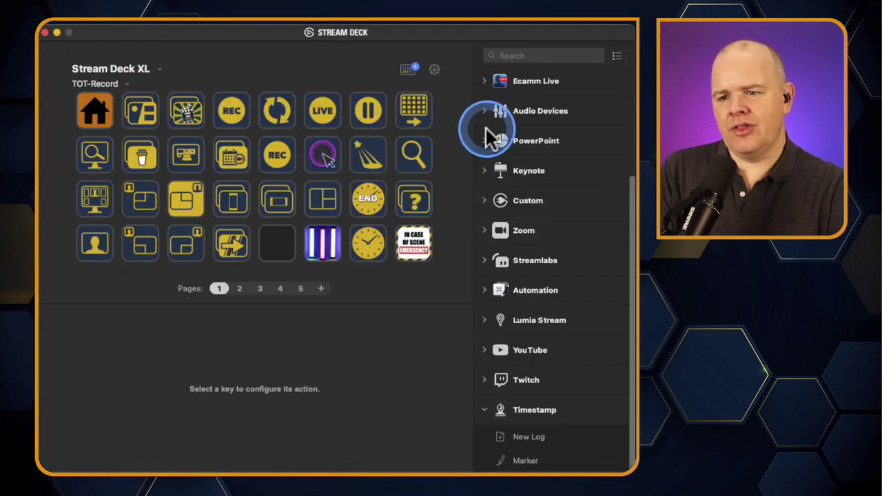
mouse_move(631, 226)
mouse_down()
mouse_move(630, 149)
mouse_move(624, 227)
mouse_up()
click(535, 293)
drag(531, 293, 488, 201)
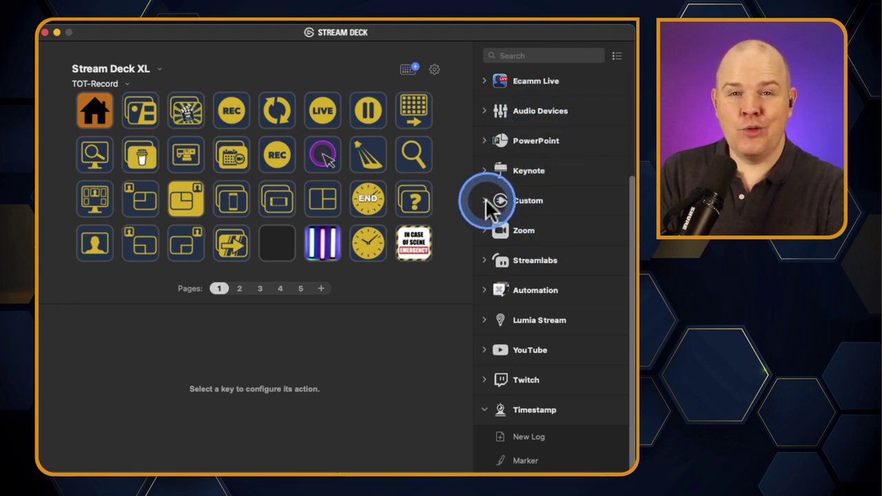
Assign the KM Link action from the Custom category to the empty bottom-row key and open its macro selection.
click(486, 202)
drag(517, 230, 279, 253)
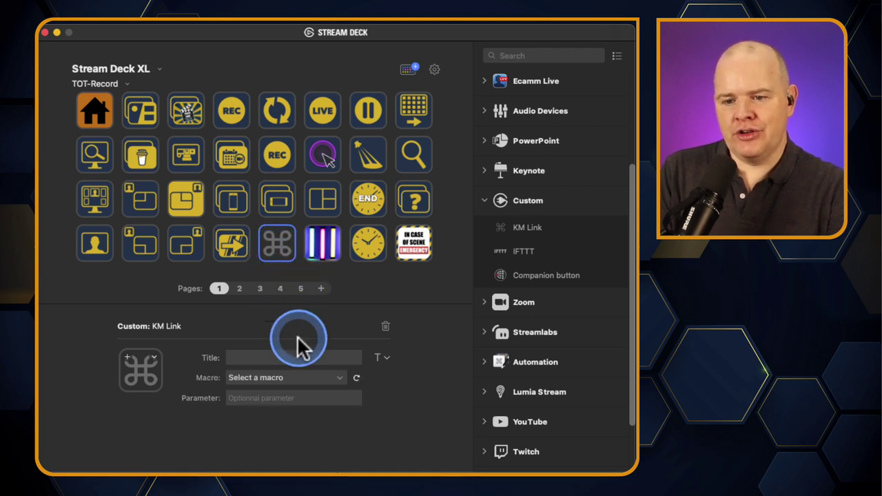
click(338, 376)
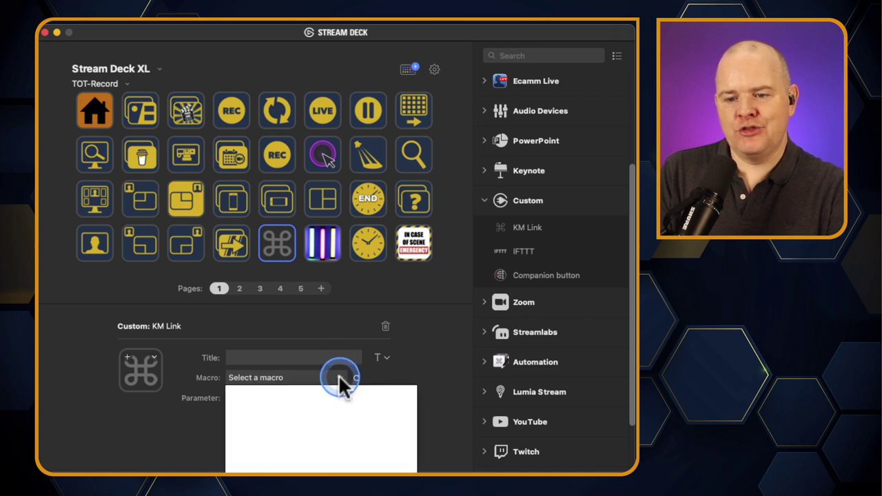